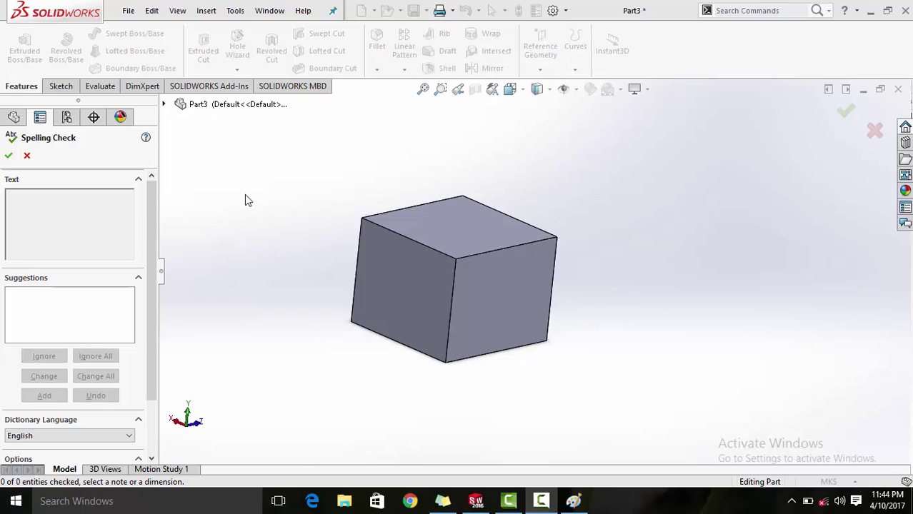
Close the spelling check, then switch to Paint and start a new blank picture without saving the old drawing.
{"action": "left_click", "coordinate": [27, 155]}
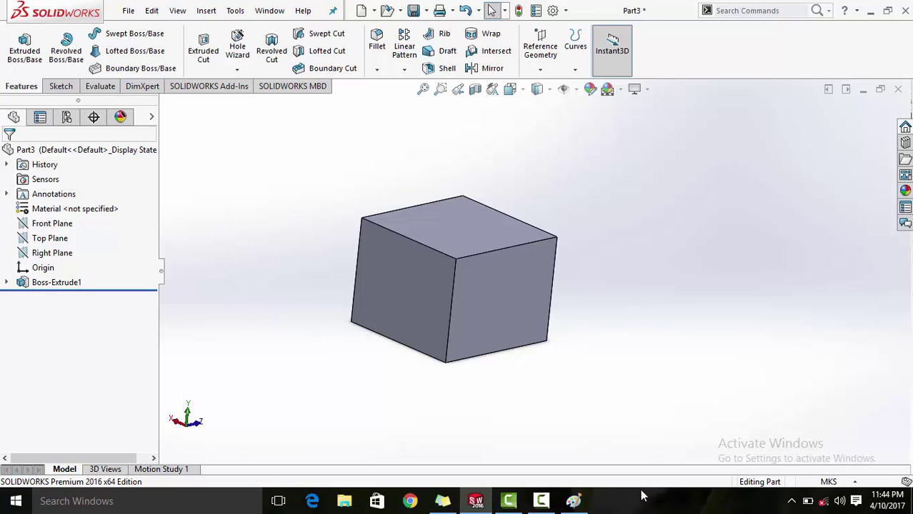
{"action": "mouse_move", "coordinate": [576, 504]}
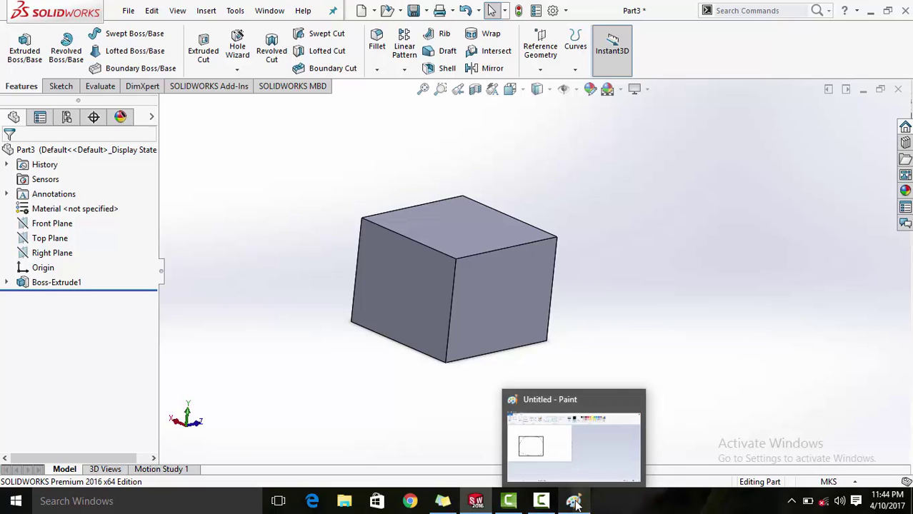
{"action": "left_click", "coordinate": [576, 504]}
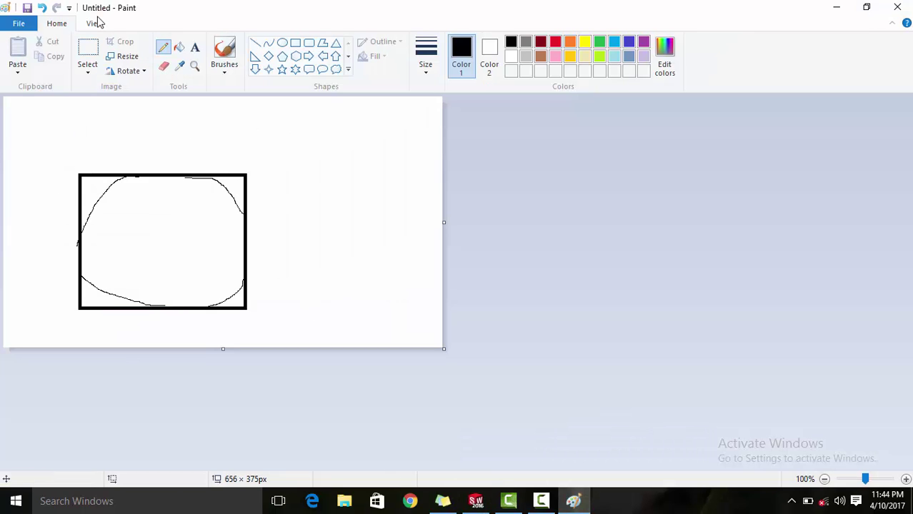
{"action": "key", "text": "ctrl+n"}
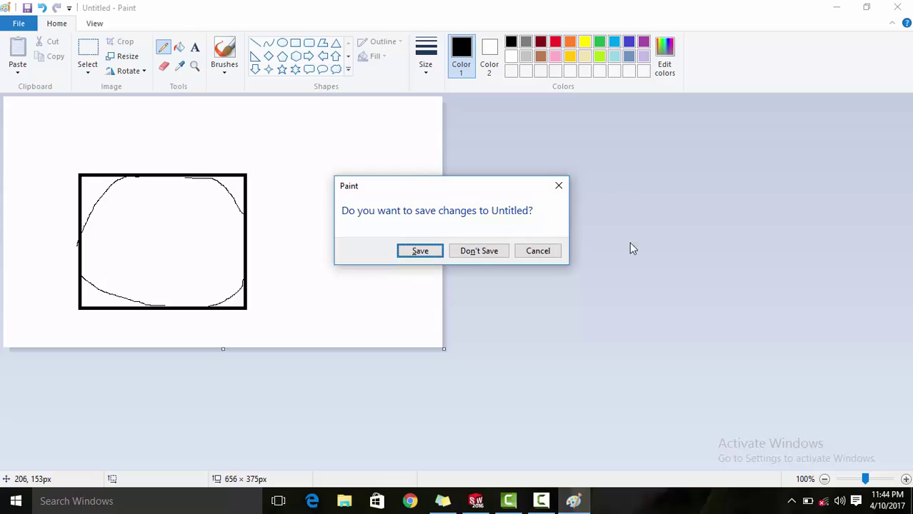
{"action": "left_click", "coordinate": [478, 257]}
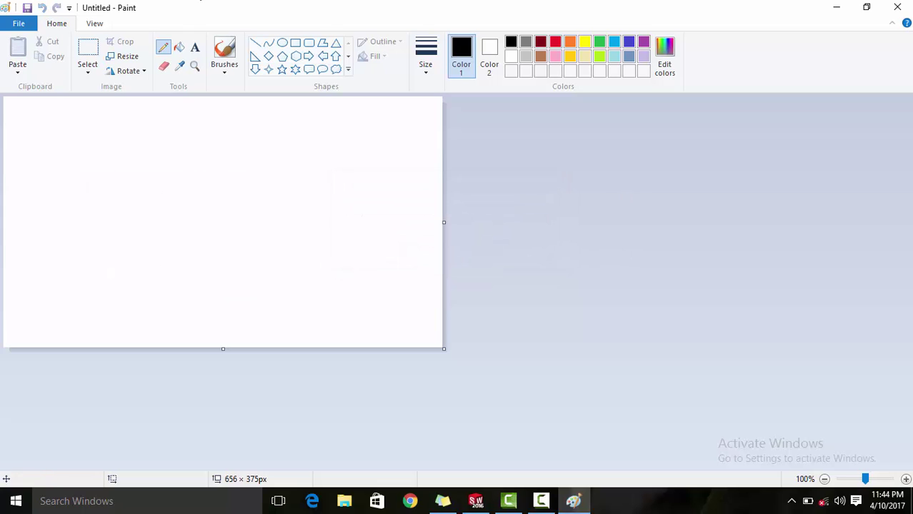
Draw a black outlined rectangle about 282 × 228 px on the canvas.
{"action": "left_click", "coordinate": [295, 42]}
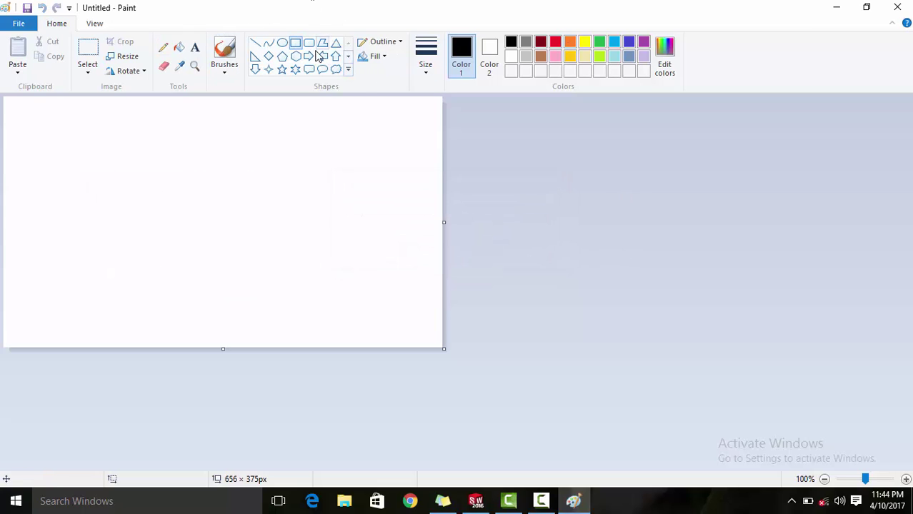
{"action": "left_click_drag", "start_coordinate": [97, 157], "coordinate": [286, 309]}
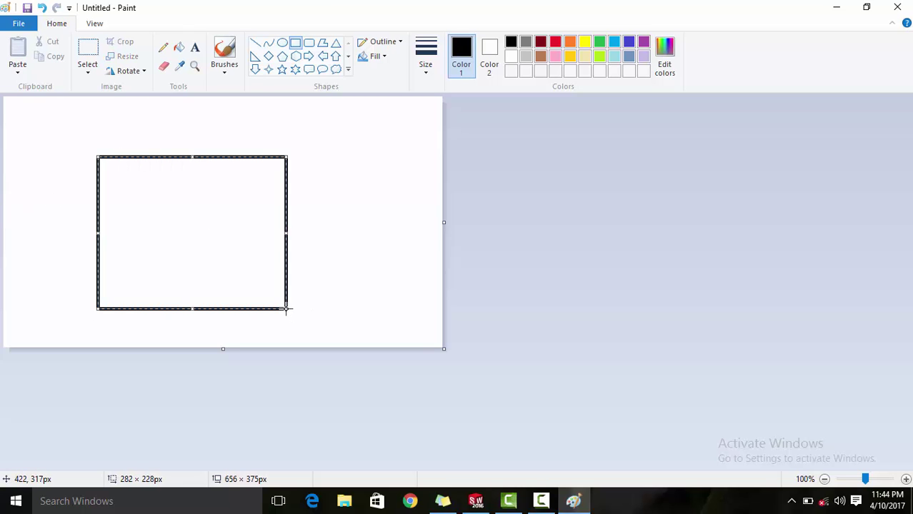
{"action": "left_click", "coordinate": [417, 343]}
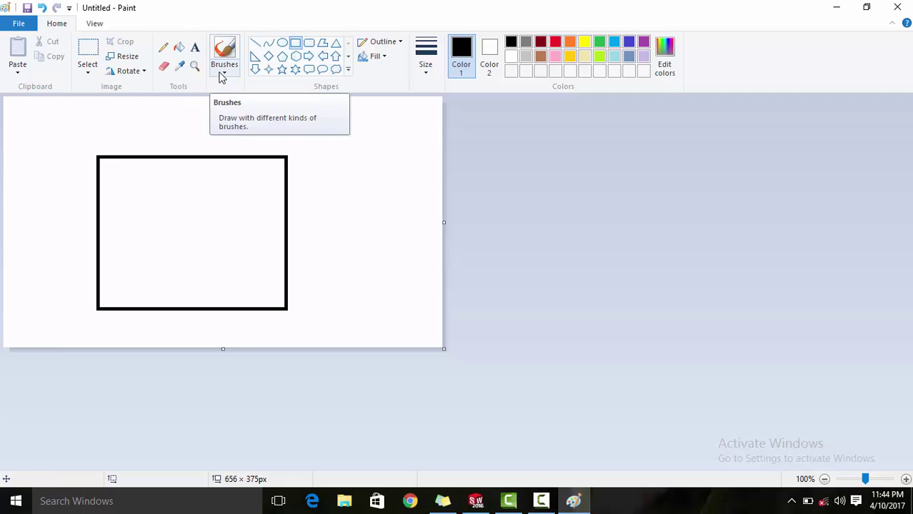
Try to round the rectangle's upper-right corner with a curve spanning about 117 × 95 px, and undo it.
{"action": "left_click", "coordinate": [268, 43]}
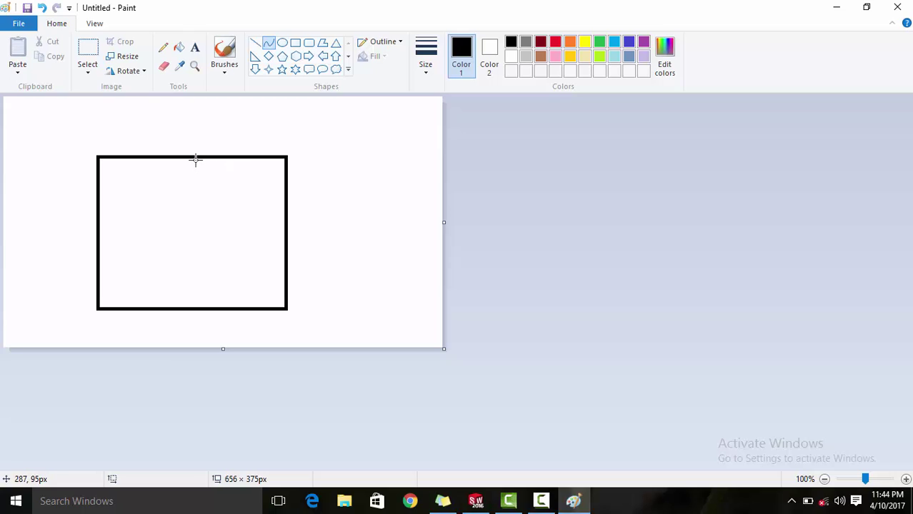
{"action": "left_click", "coordinate": [257, 44]}
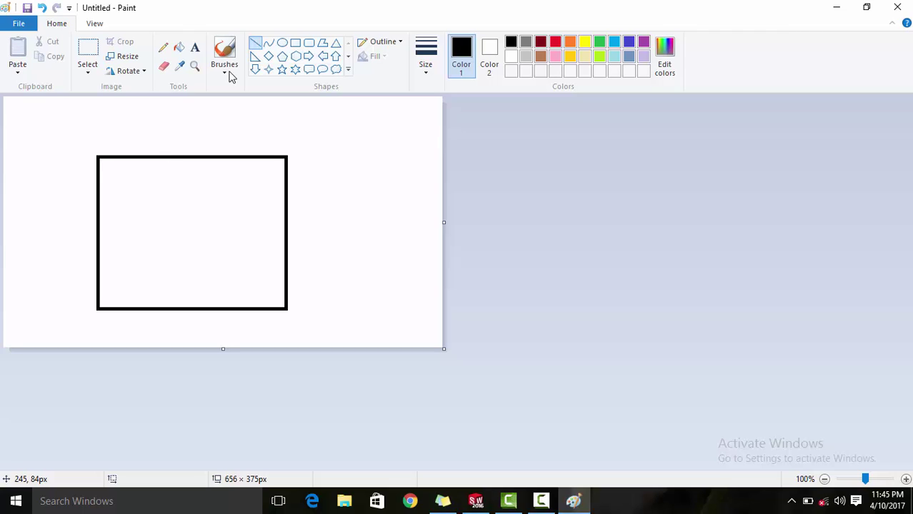
{"action": "left_click", "coordinate": [269, 44]}
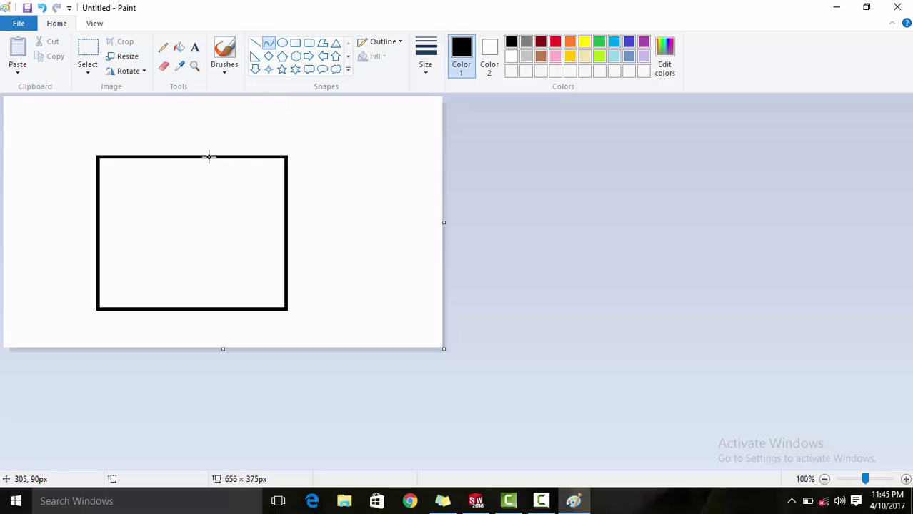
{"action": "left_click_drag", "start_coordinate": [209, 157], "coordinate": [287, 217]}
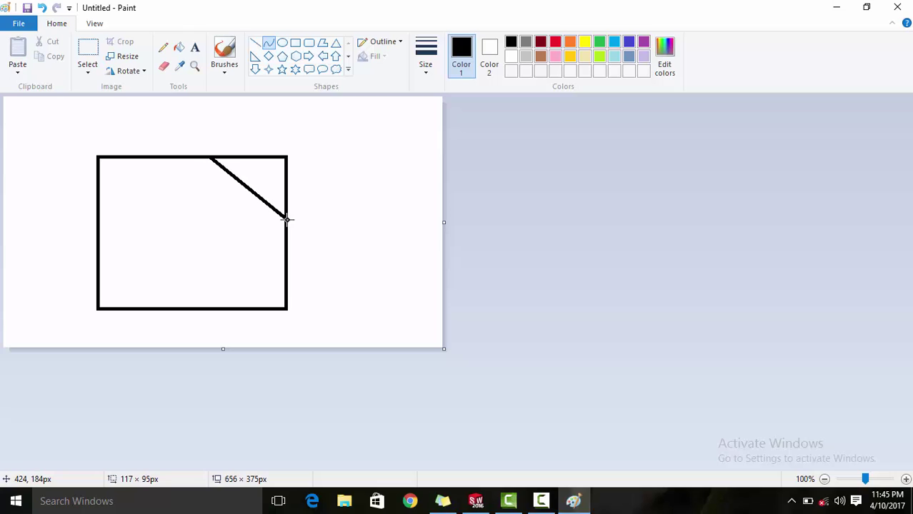
{"action": "left_click_drag", "start_coordinate": [267, 187], "coordinate": [277, 167]}
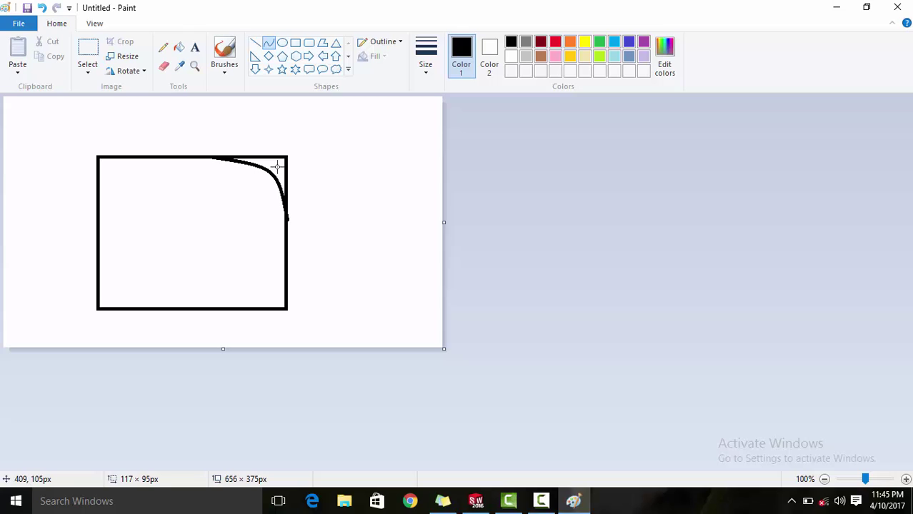
{"action": "left_click", "coordinate": [326, 251]}
{"action": "key", "text": "ctrl+z"}
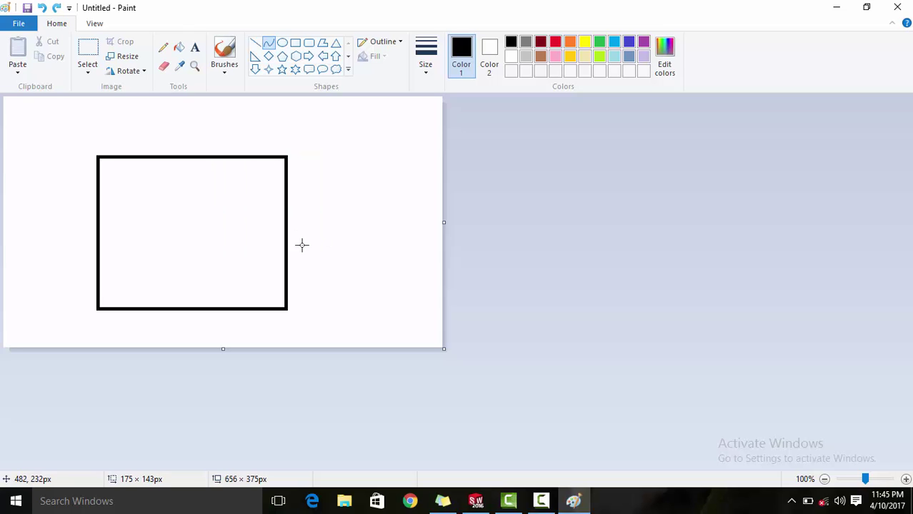
Draw a curve spanning about 135 × 109 px that bends toward the rectangle's upper-right corner like a rounded corner.
{"action": "left_click_drag", "start_coordinate": [198, 156], "coordinate": [285, 225]}
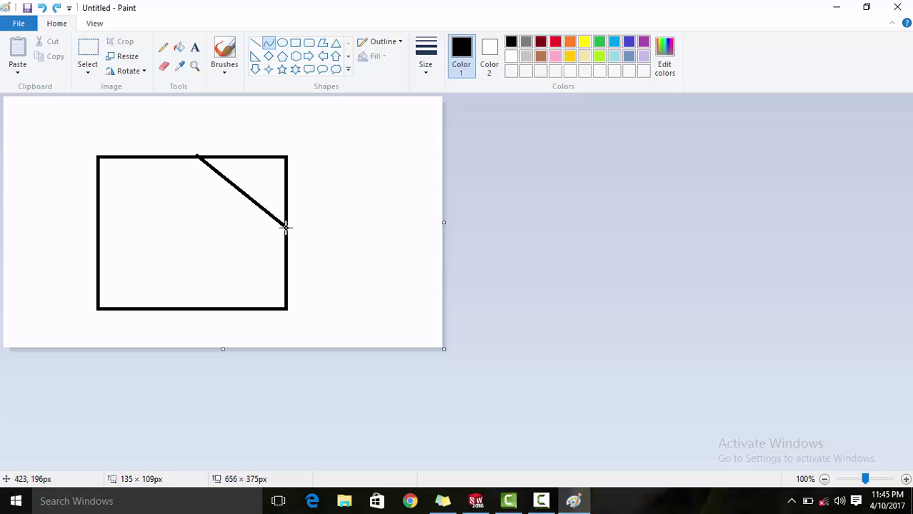
{"action": "left_click_drag", "start_coordinate": [261, 195], "coordinate": [279, 161]}
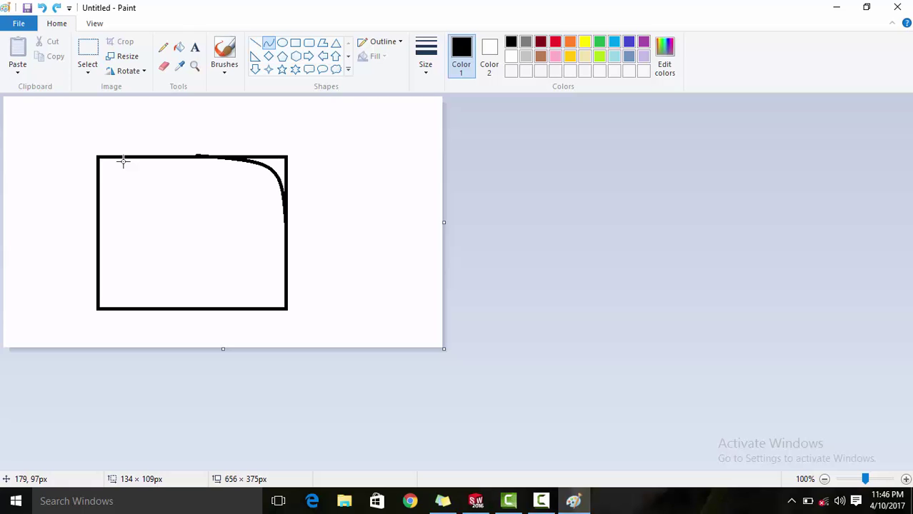
Switch back to SOLIDWORKS and view the box's rectangular side face head-on.
{"action": "left_click", "coordinate": [476, 501]}
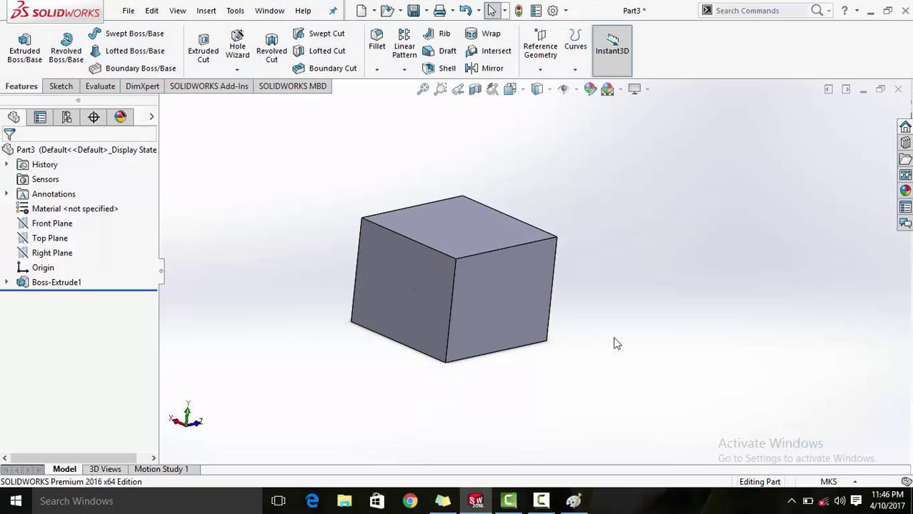
{"action": "key", "text": "ctrl+3"}
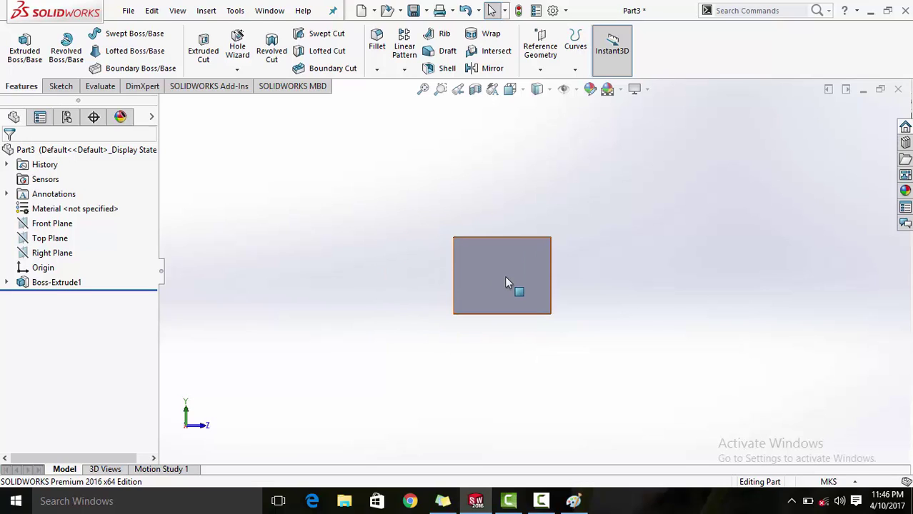
{"action": "scroll", "coordinate": [506, 280], "scroll_direction": "down", "scroll_amount": 3}
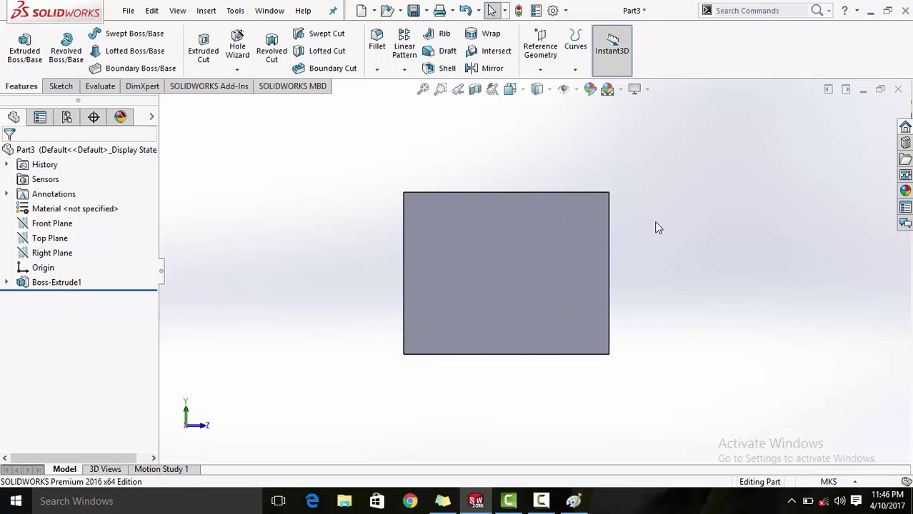
{"action": "mouse_move", "coordinate": [656, 223]}
{"action": "middle_mouse_down"}
{"action": "mouse_move", "coordinate": [729, 260]}
{"action": "mouse_move", "coordinate": [675, 234]}
{"action": "middle_mouse_up"}
{"action": "left_click", "coordinate": [529, 251]}
{"action": "key", "text": "ctrl+8"}
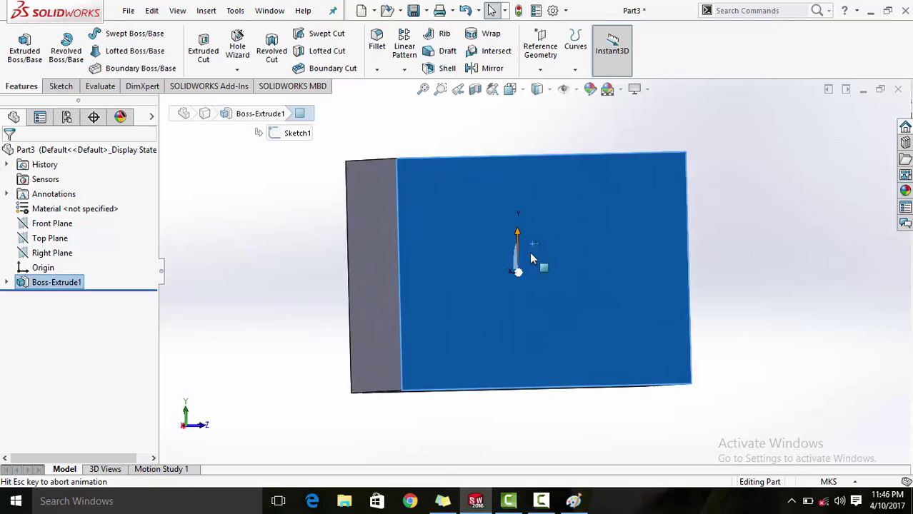
{"action": "scroll", "coordinate": [684, 247], "scroll_direction": "down", "scroll_amount": 2}
{"action": "scroll", "coordinate": [684, 247], "scroll_direction": "up", "scroll_amount": 4}
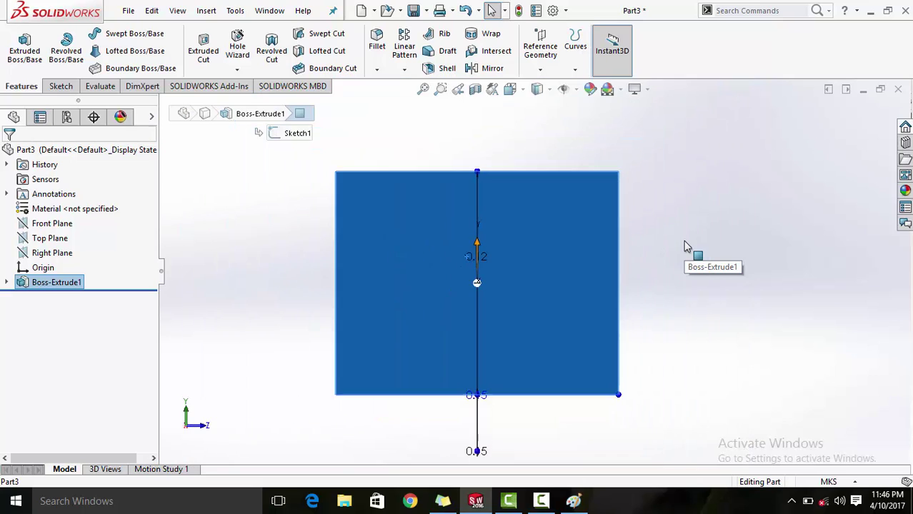
{"action": "left_click", "coordinate": [395, 154]}
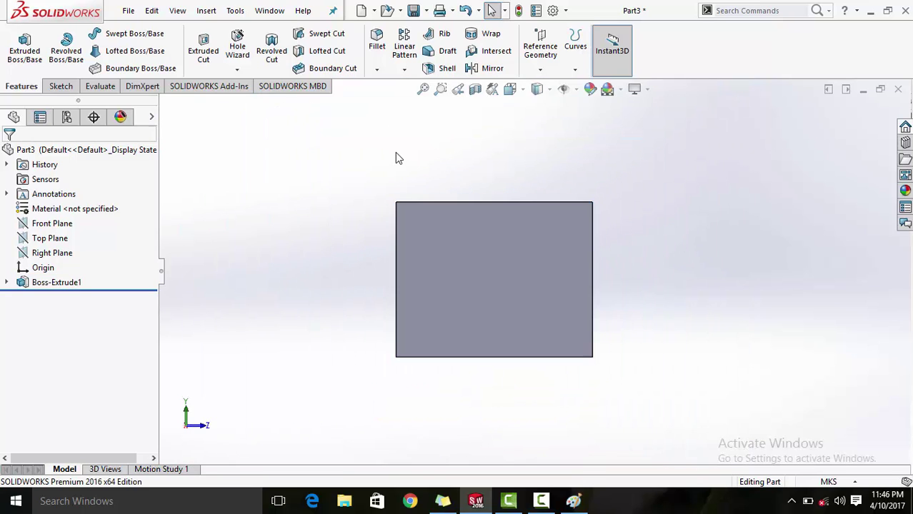
Start a constant-size Fillet on the box edge where the top face meets the darker side face.
{"action": "left_click", "coordinate": [381, 42]}
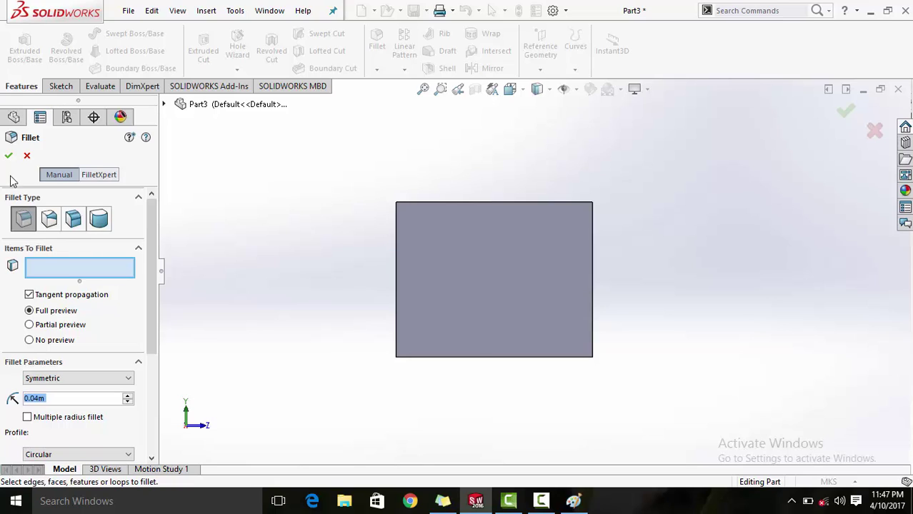
{"action": "left_click", "coordinate": [24, 227]}
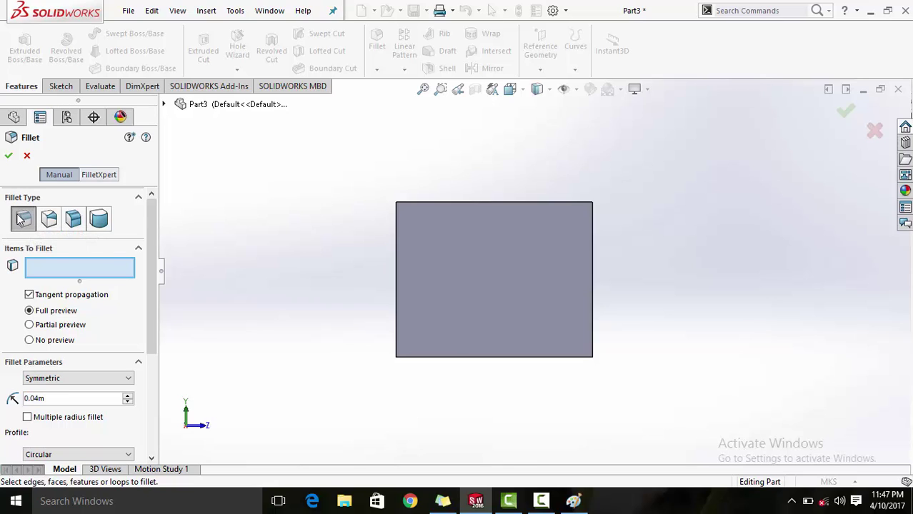
{"action": "key", "text": "ctrl+7"}
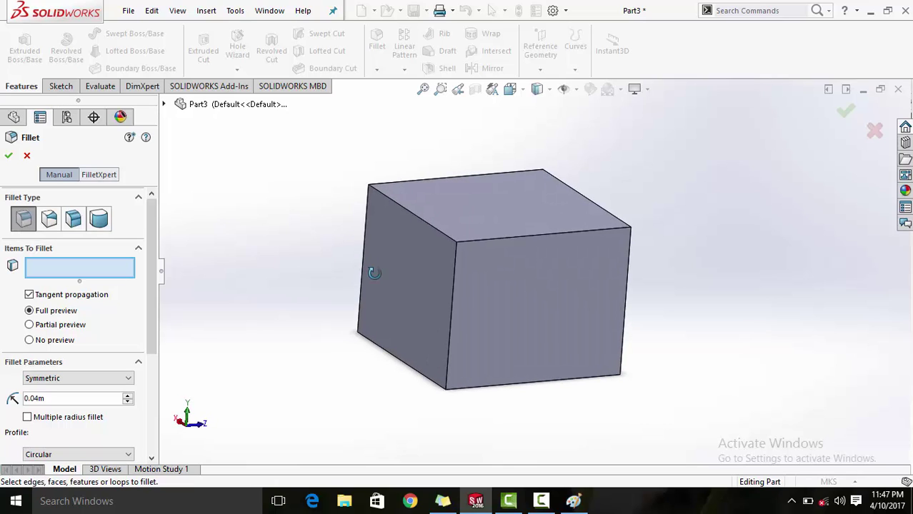
{"action": "left_click", "coordinate": [88, 275]}
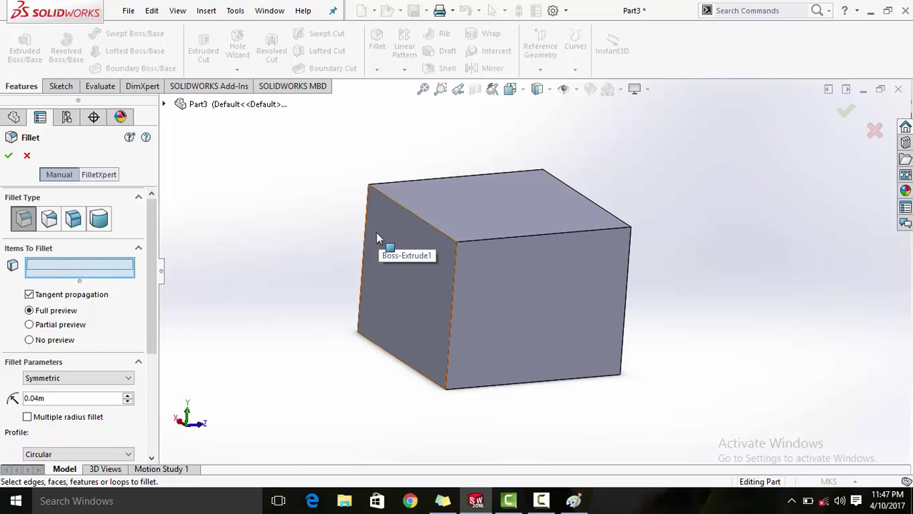
{"action": "left_click", "coordinate": [426, 225]}
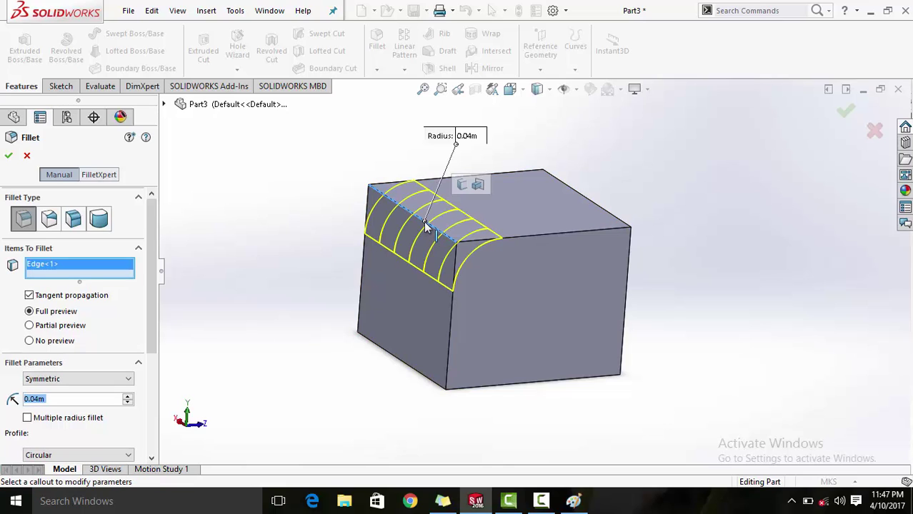
Set the fillet radius on the selected edge to 0.05 m.
{"action": "middle_click_drag", "start_coordinate": [724, 238], "coordinate": [695, 192]}
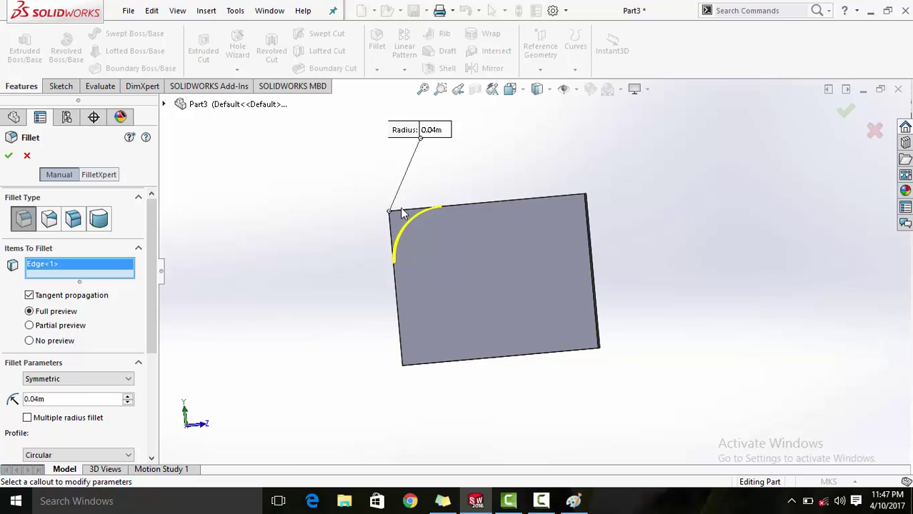
{"action": "left_click", "coordinate": [432, 130]}
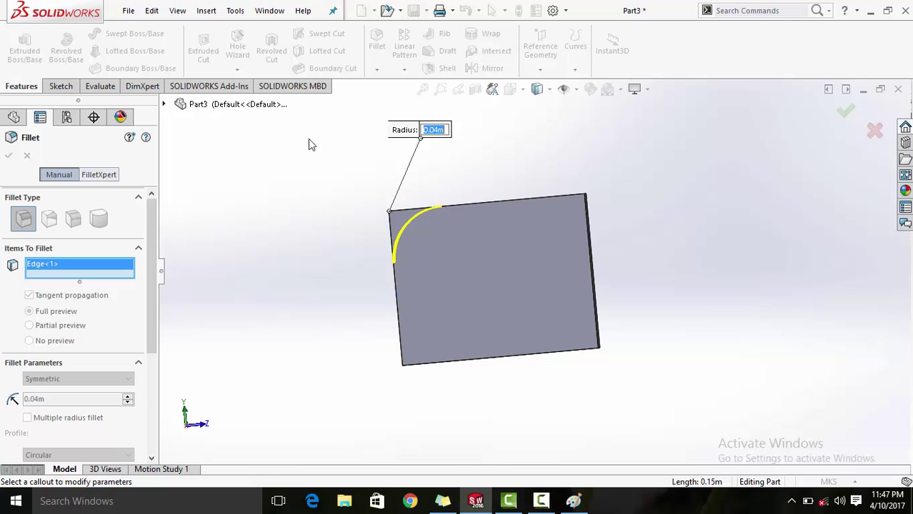
{"action": "type", "text": ".05"}
{"action": "key", "text": "Return"}
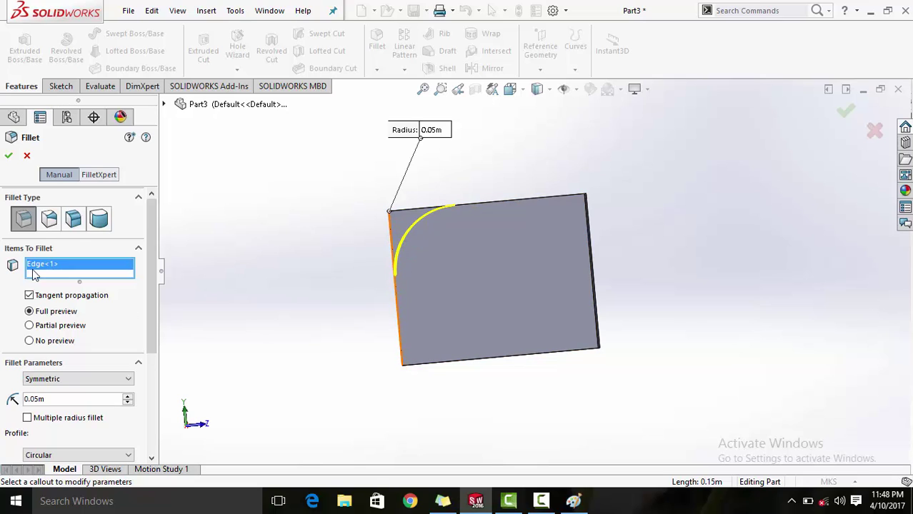
Increase the fillet radius on the selected box edge to 0.79 m.
{"action": "left_click", "coordinate": [128, 401]}
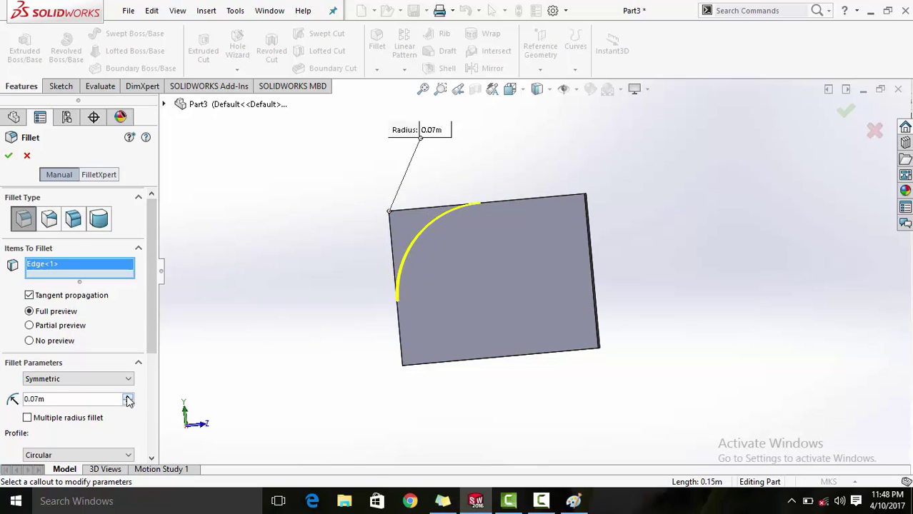
{"action": "left_click", "coordinate": [128, 401]}
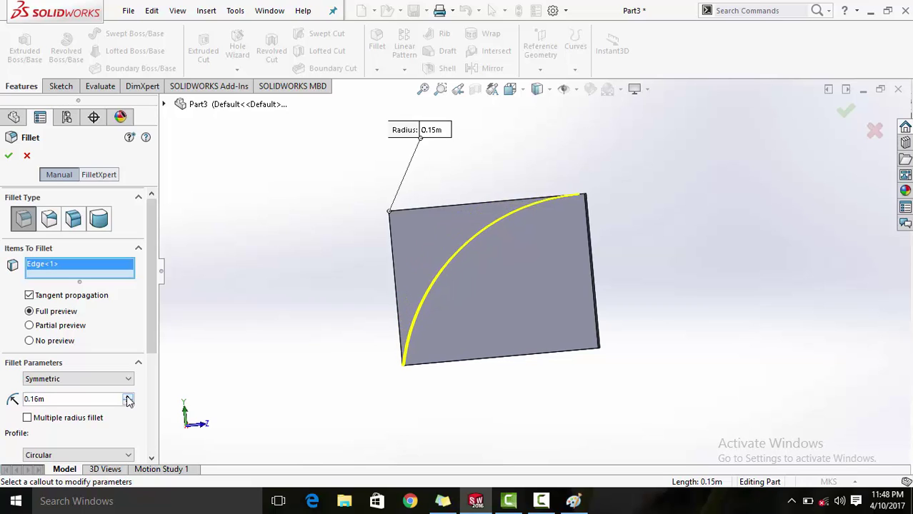
{"action": "left_click", "coordinate": [128, 401]}
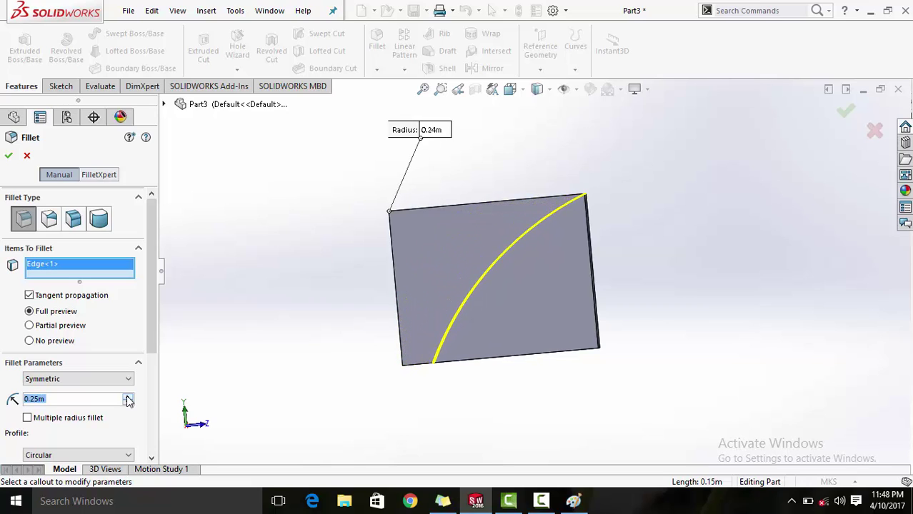
{"action": "left_click", "coordinate": [128, 401]}
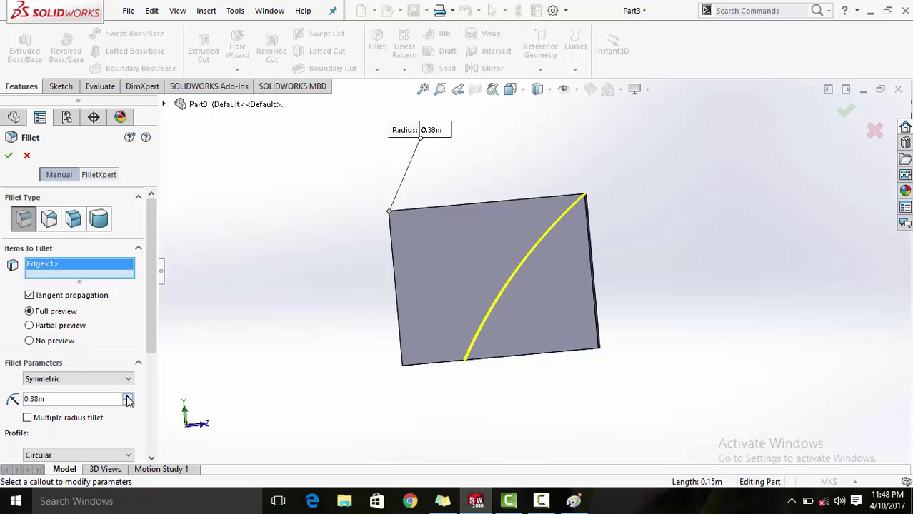
{"action": "left_click", "coordinate": [128, 401]}
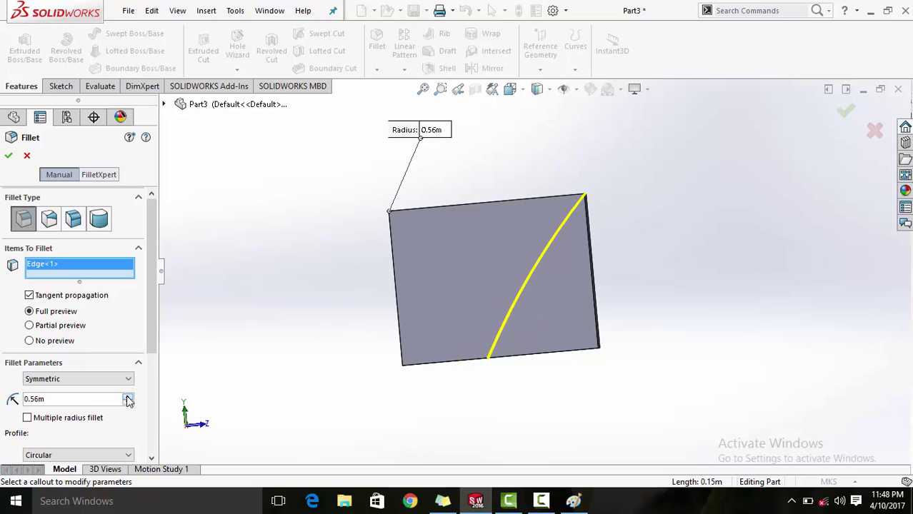
{"action": "left_click", "coordinate": [128, 401]}
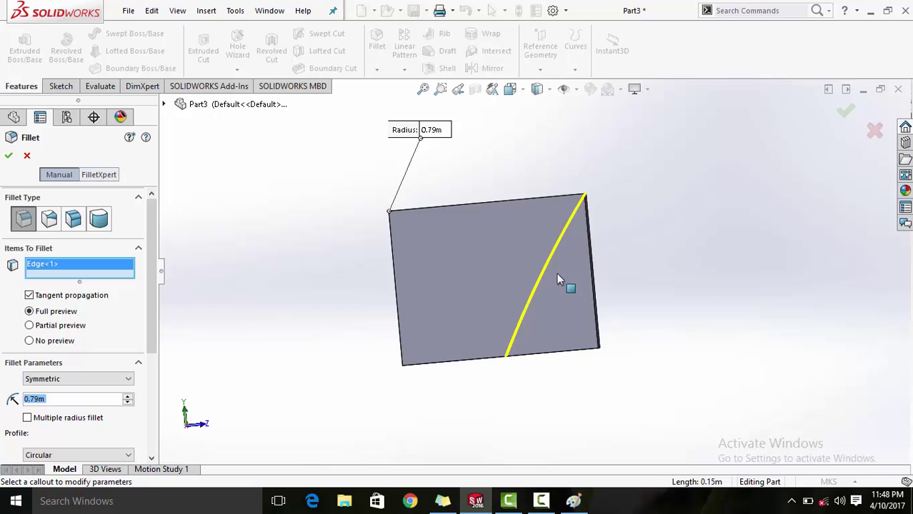
Reduce the fillet radius to 0.04 m and apply the fillet to the box edge.
{"action": "left_click", "coordinate": [127, 403]}
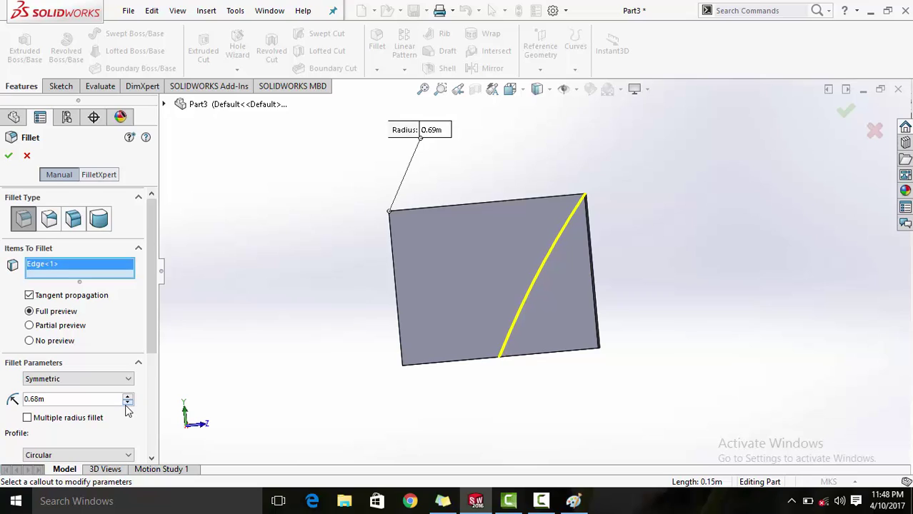
{"action": "left_click", "coordinate": [126, 403]}
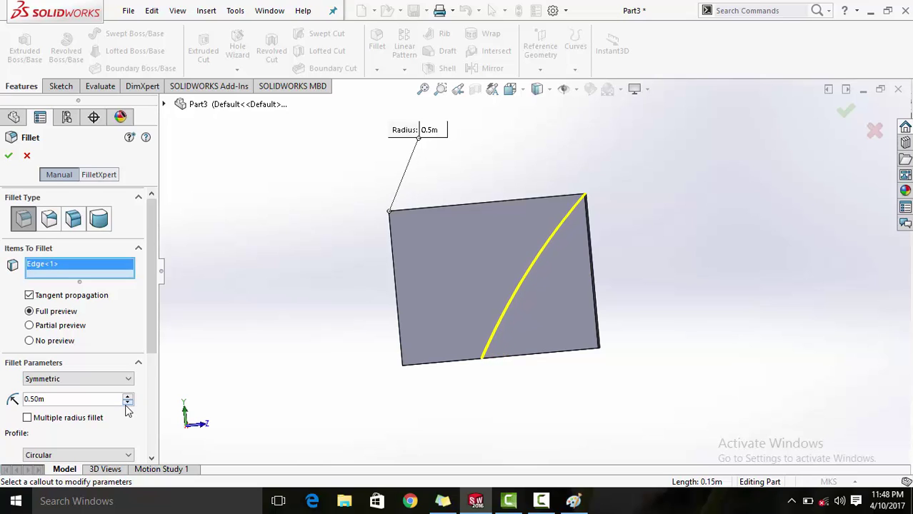
{"action": "left_click", "coordinate": [127, 403]}
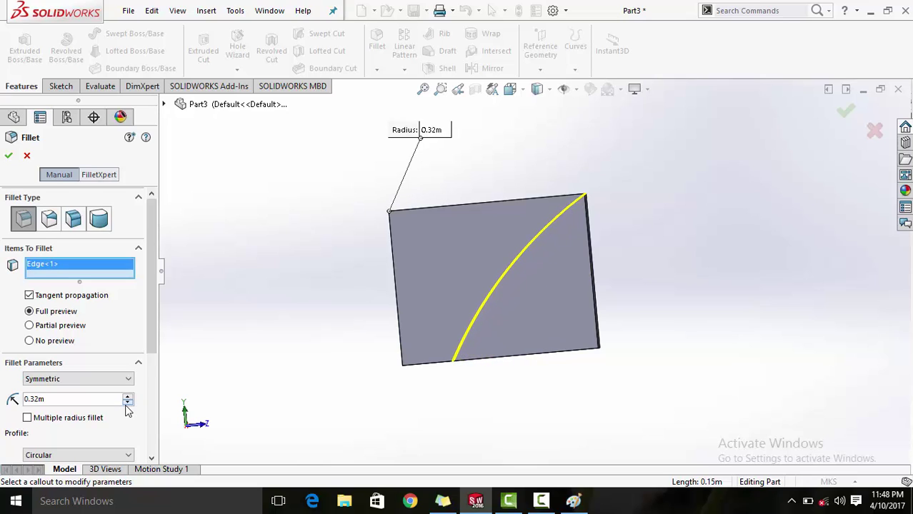
{"action": "left_click", "coordinate": [126, 403]}
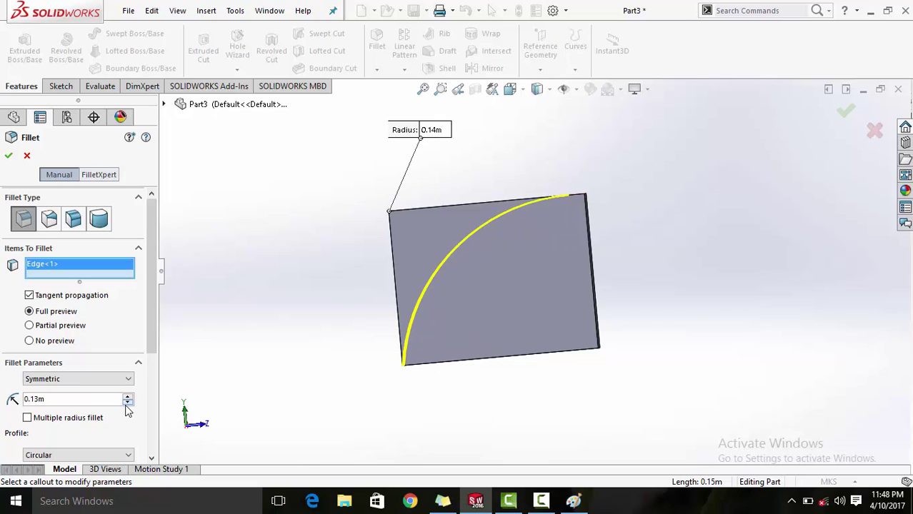
{"action": "left_click", "coordinate": [126, 403]}
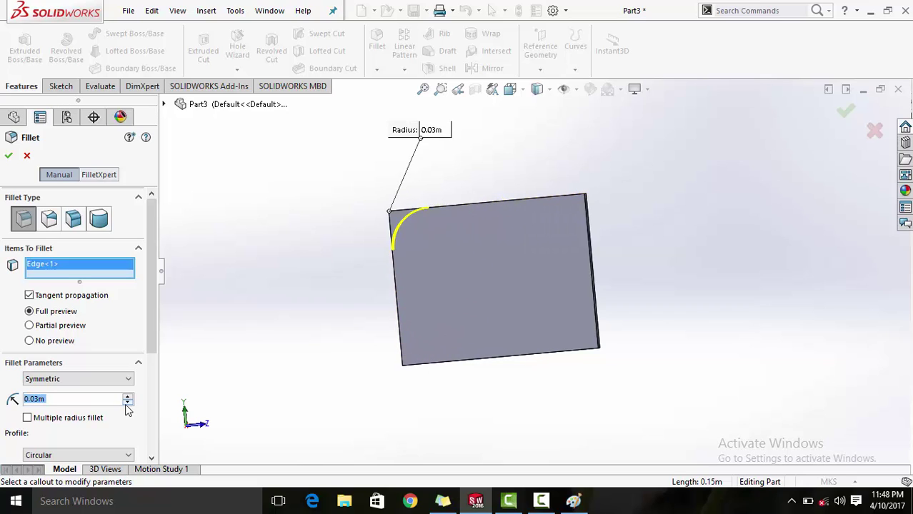
{"action": "left_click", "coordinate": [127, 398]}
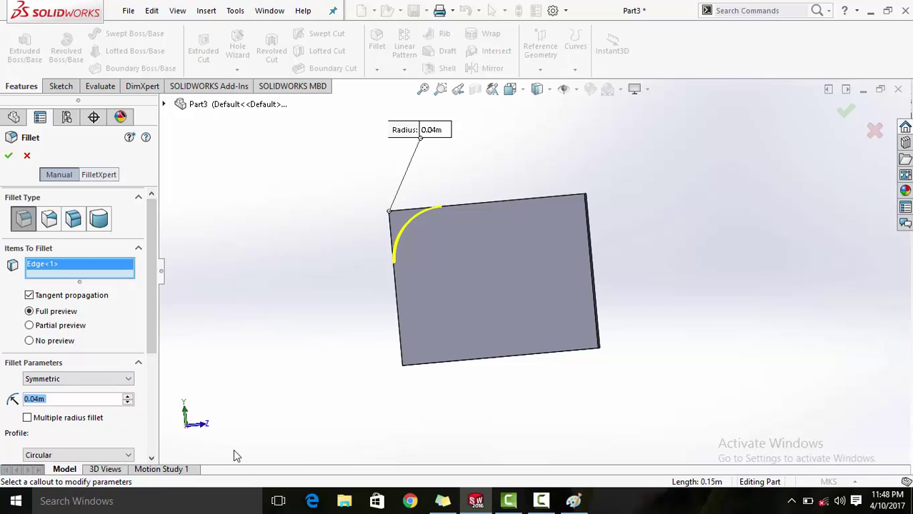
{"action": "left_click", "coordinate": [9, 155]}
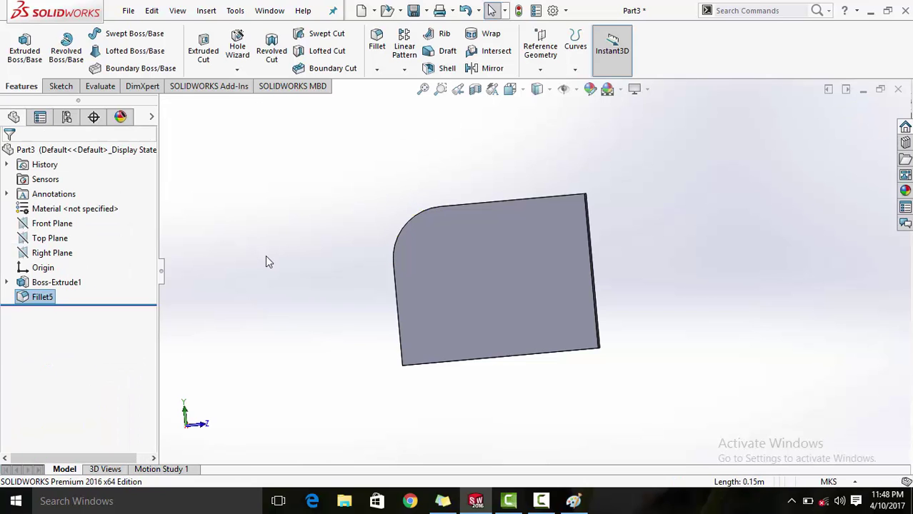
Inspect the rounded edge from an angled view and delete the fillet feature from the box.
{"action": "middle_click_drag", "start_coordinate": [265, 254], "coordinate": [310, 259]}
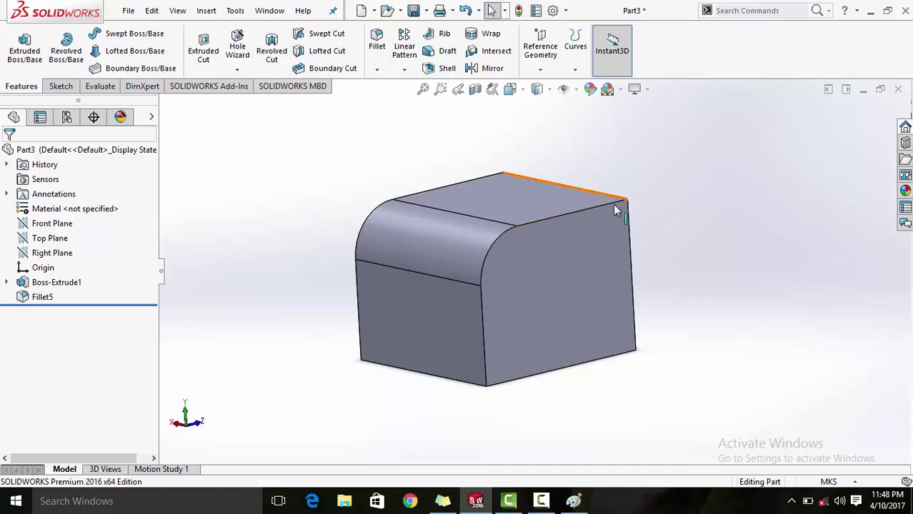
{"action": "middle_click_drag", "start_coordinate": [643, 216], "coordinate": [632, 353]}
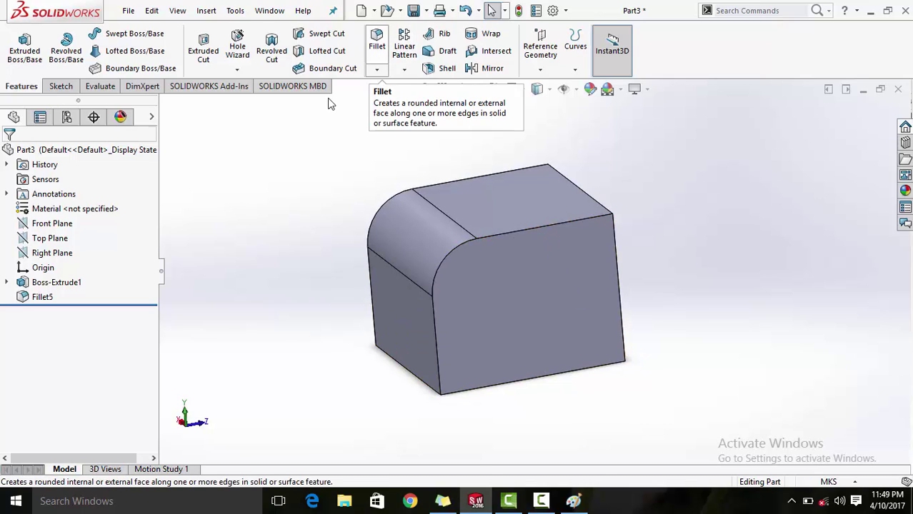
{"action": "left_click", "coordinate": [29, 298]}
{"action": "key", "text": "Delete"}
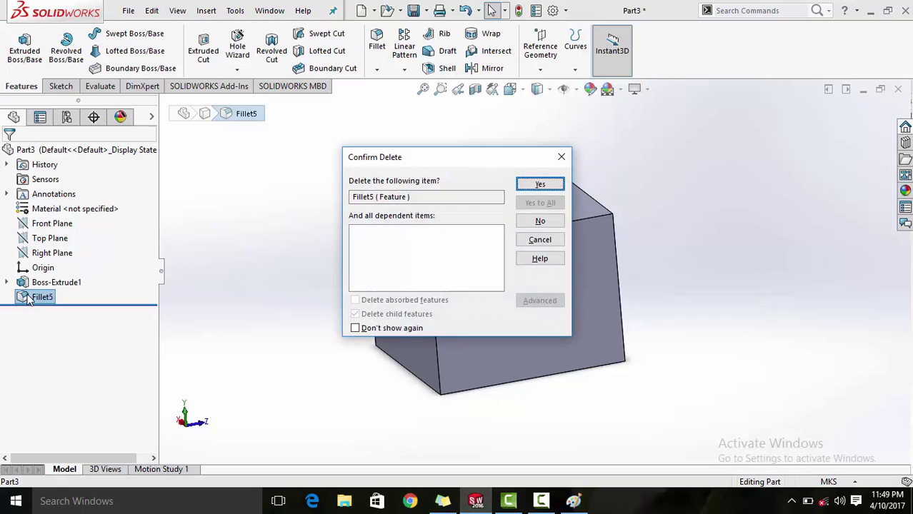
{"action": "key", "text": "Return"}
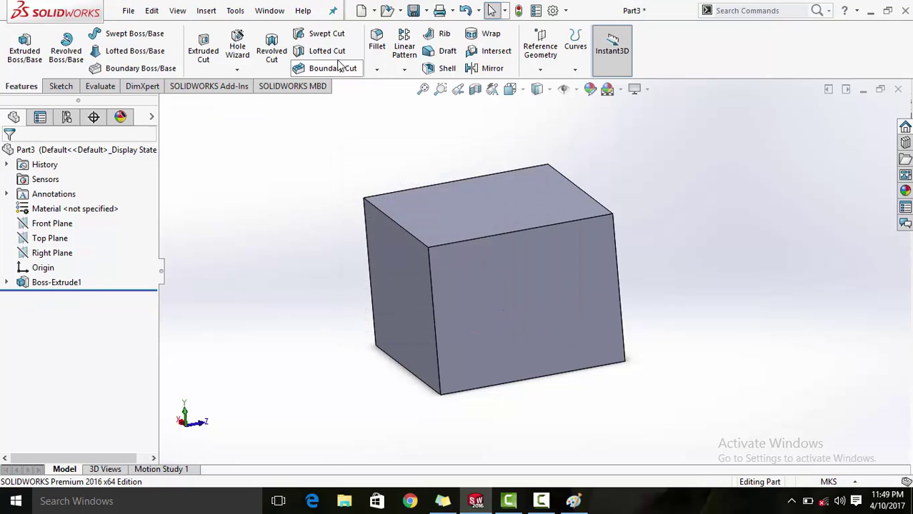
Start a new constant-size Fillet on the same upper box edge with the Conic Rho profile.
{"action": "left_click", "coordinate": [378, 37]}
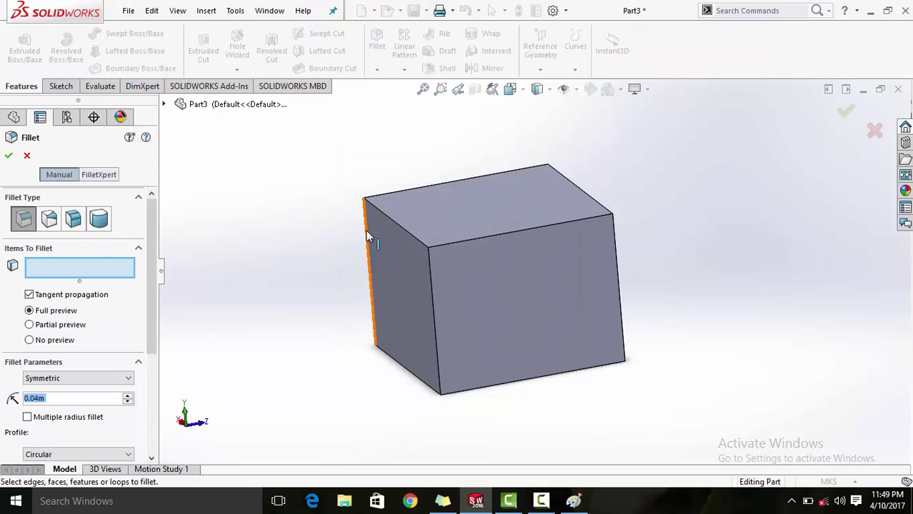
{"action": "left_click", "coordinate": [413, 238]}
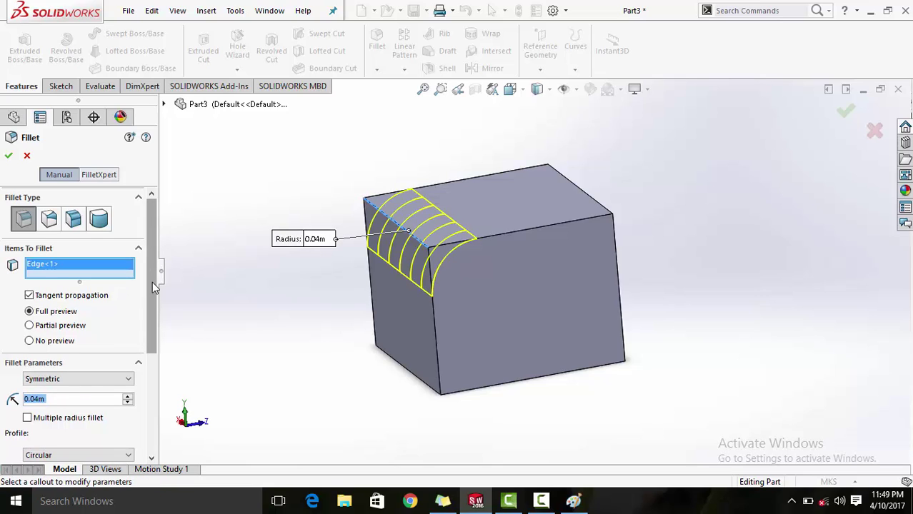
{"action": "left_click_drag", "start_coordinate": [152, 281], "coordinate": [153, 372]}
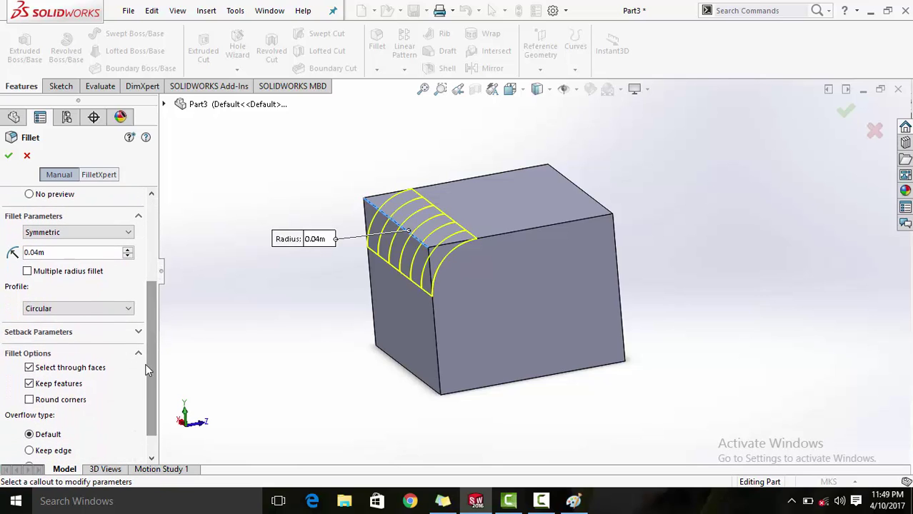
{"action": "left_click", "coordinate": [79, 313]}
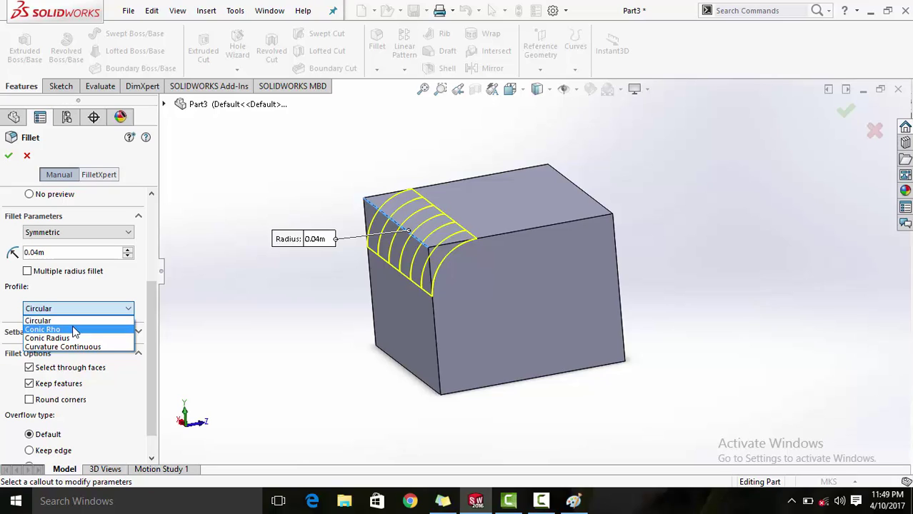
{"action": "left_click", "coordinate": [84, 331]}
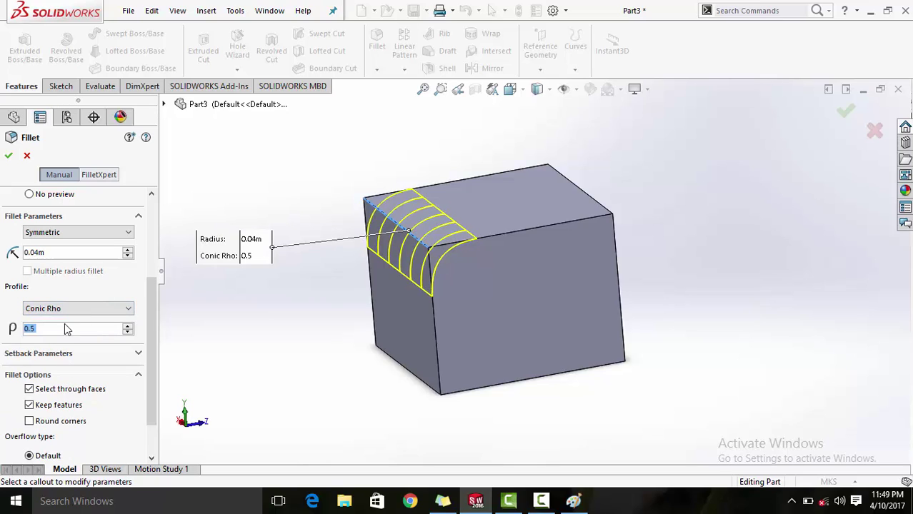
Raise the fillet's conic rho value to 0.85, viewing the box's side face head-on.
{"action": "left_click", "coordinate": [128, 327]}
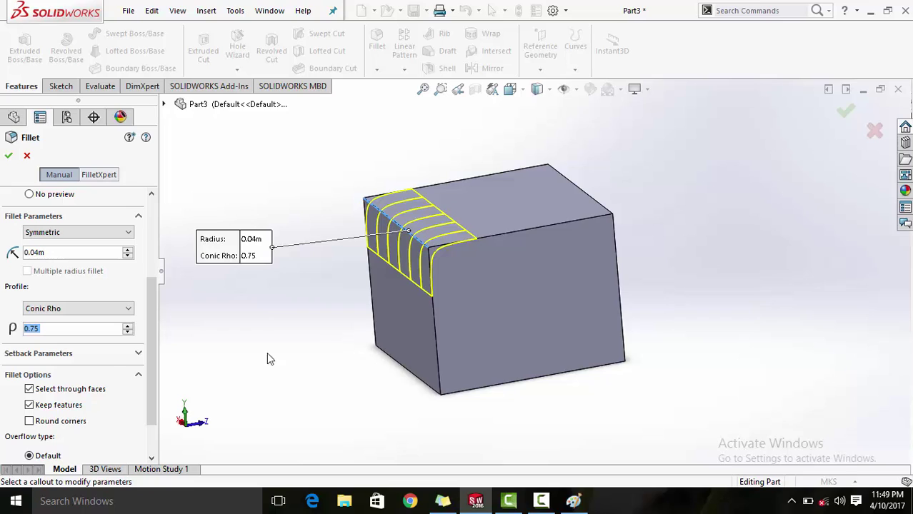
{"action": "middle_click_drag", "start_coordinate": [319, 320], "coordinate": [296, 285]}
{"action": "left_click", "coordinate": [127, 325]}
{"action": "left_click", "coordinate": [128, 326]}
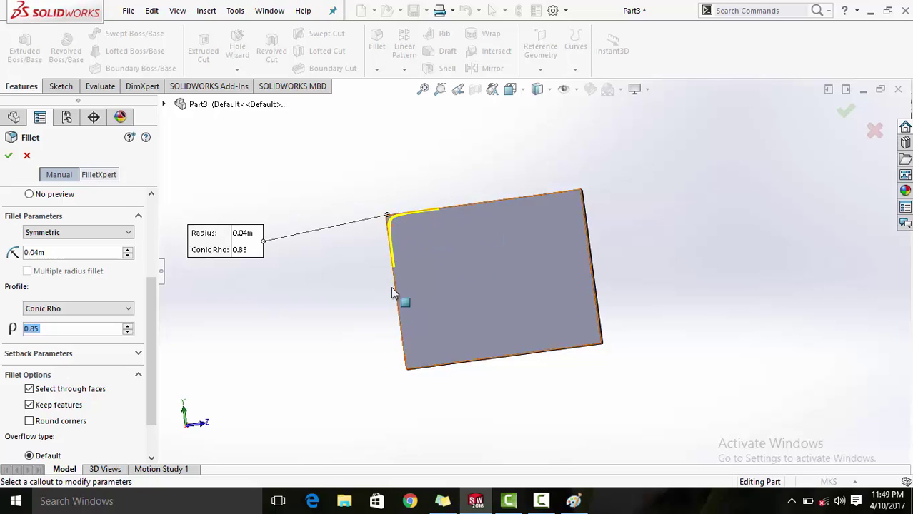
Lower the fillet's conic rho value to 0.35.
{"action": "left_click", "coordinate": [127, 332]}
{"action": "left_click", "coordinate": [128, 331]}
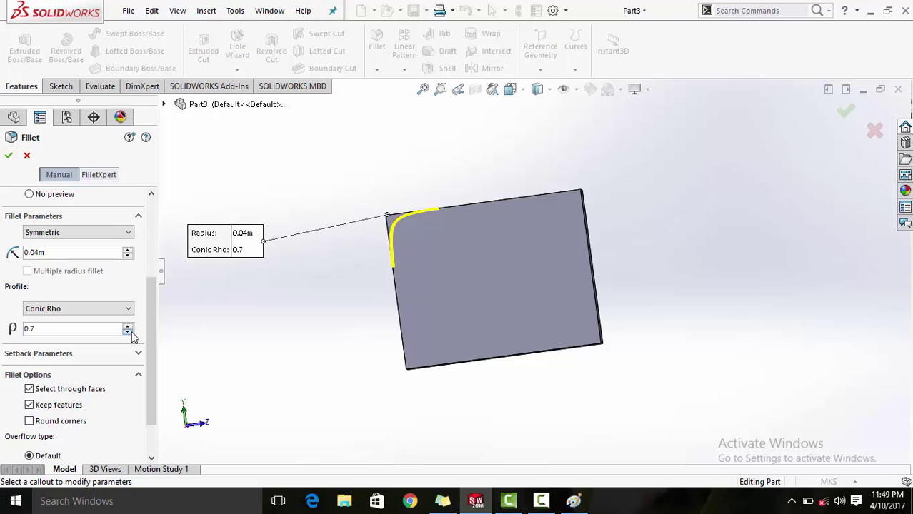
{"action": "left_click", "coordinate": [128, 332]}
{"action": "left_click", "coordinate": [128, 331]}
{"action": "left_click", "coordinate": [128, 331]}
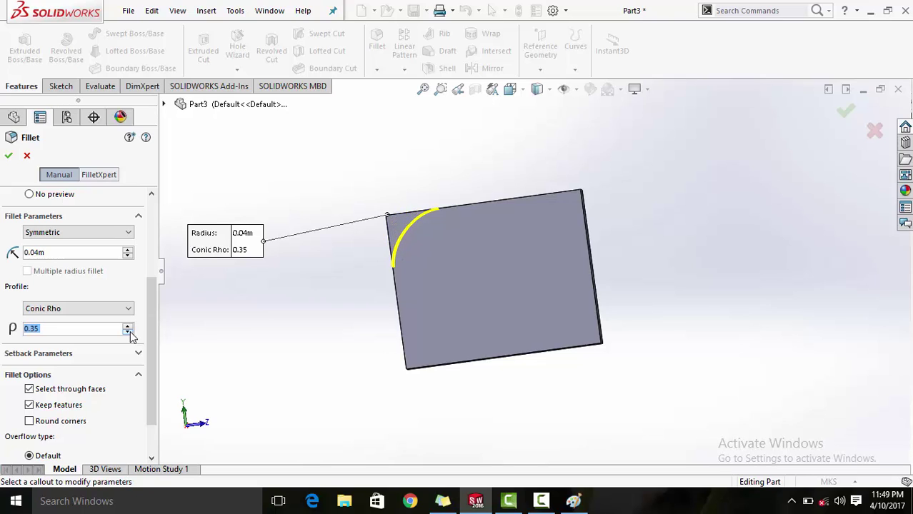
Set the fillet profile back to Circular.
{"action": "left_click", "coordinate": [96, 308]}
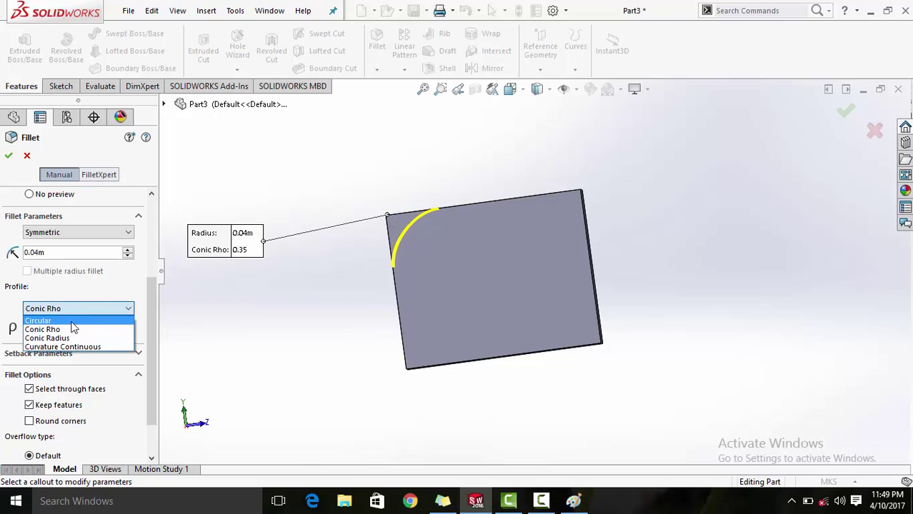
{"action": "left_click", "coordinate": [64, 319]}
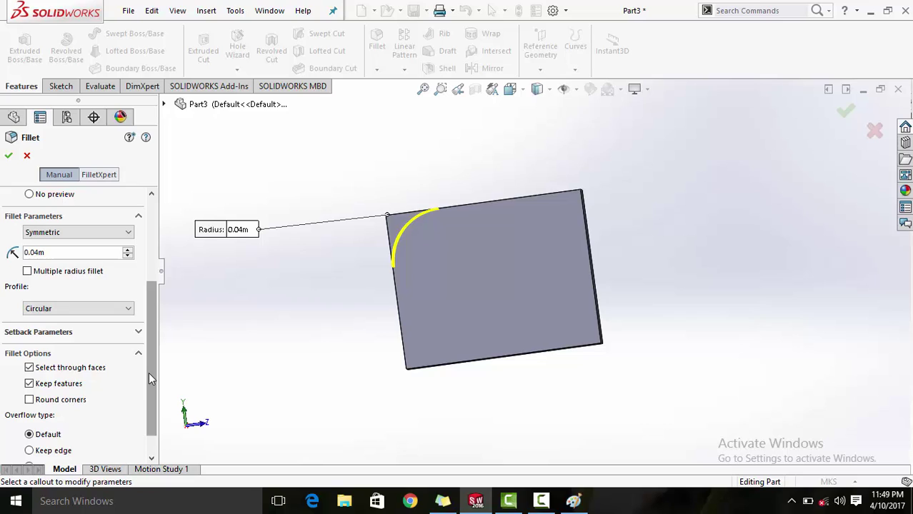
{"action": "left_click_drag", "start_coordinate": [149, 372], "coordinate": [162, 211]}
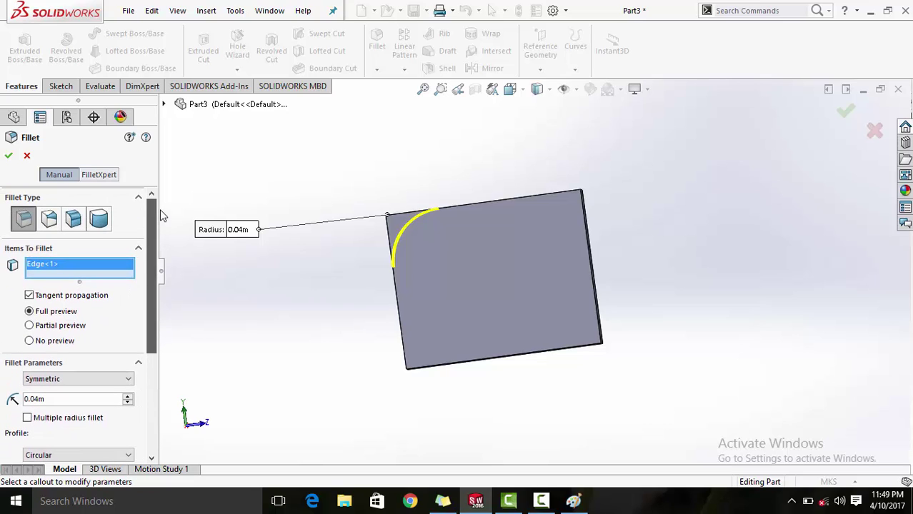
Try the variable-size fillet type on the selected edge in an angled view and return to the constant-size type.
{"action": "left_click", "coordinate": [49, 220]}
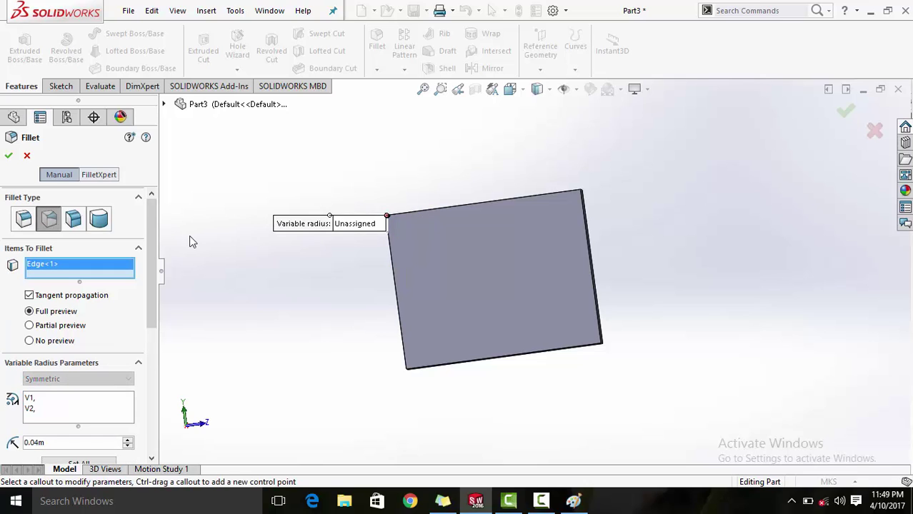
{"action": "middle_click_drag", "start_coordinate": [225, 172], "coordinate": [273, 201]}
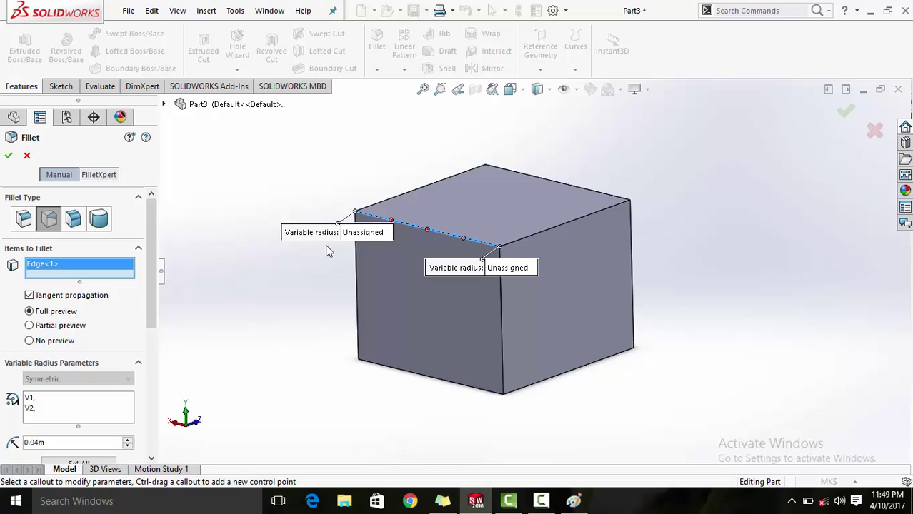
{"action": "left_click", "coordinate": [24, 220]}
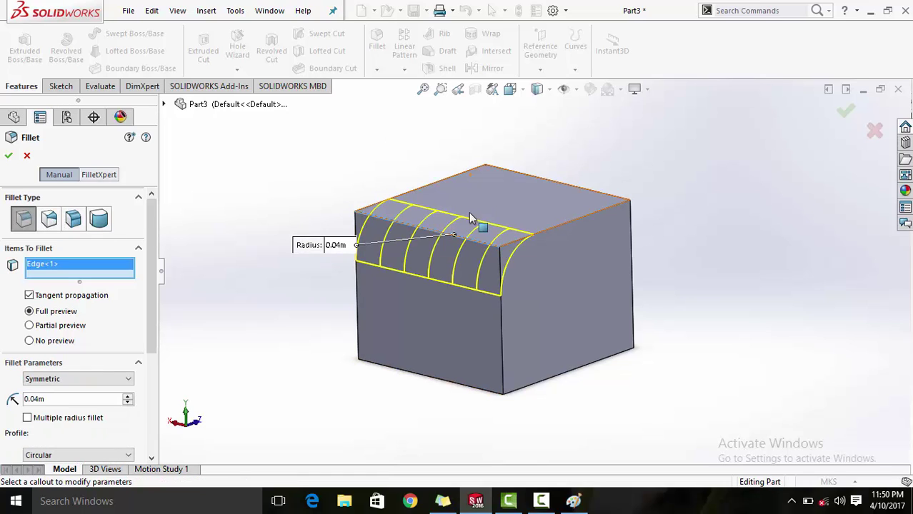
Change the fillet type to variable size for the selected edge and review its variable radius parameters.
{"action": "left_click", "coordinate": [49, 219]}
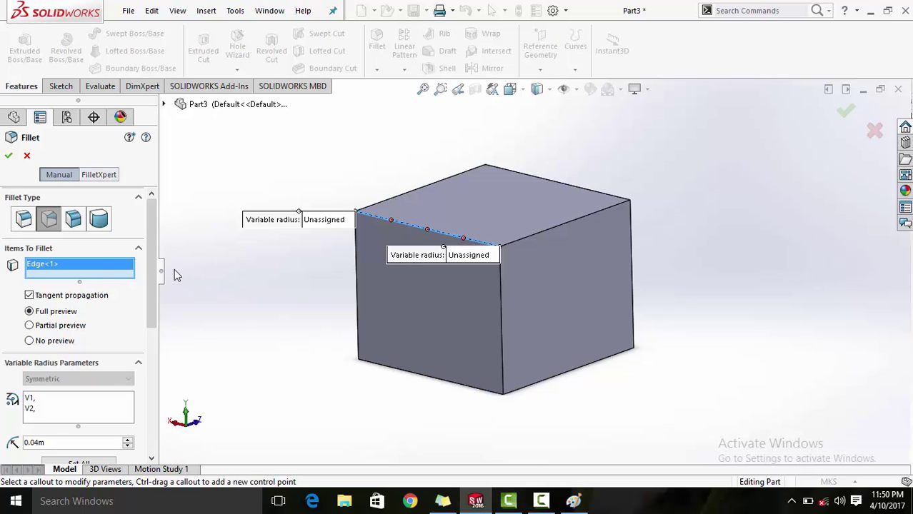
{"action": "left_click_drag", "start_coordinate": [153, 263], "coordinate": [151, 329]}
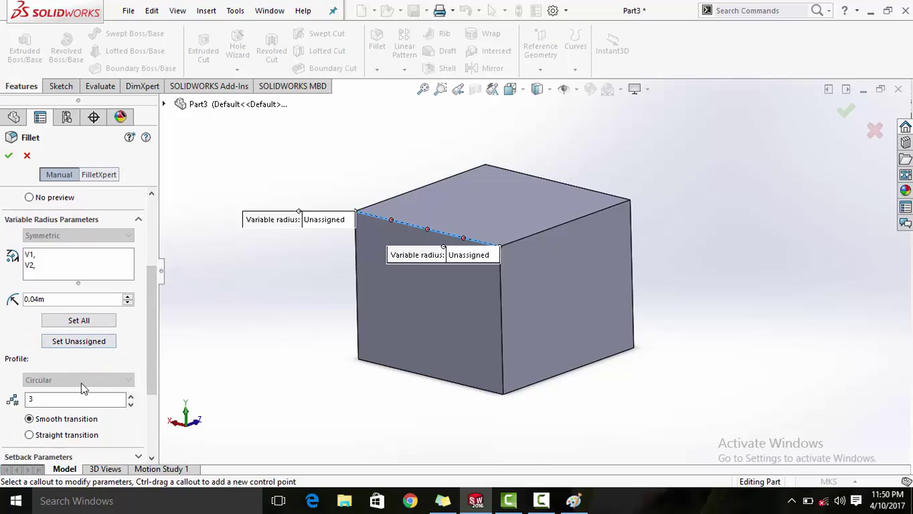
{"action": "left_click_drag", "start_coordinate": [148, 355], "coordinate": [169, 285]}
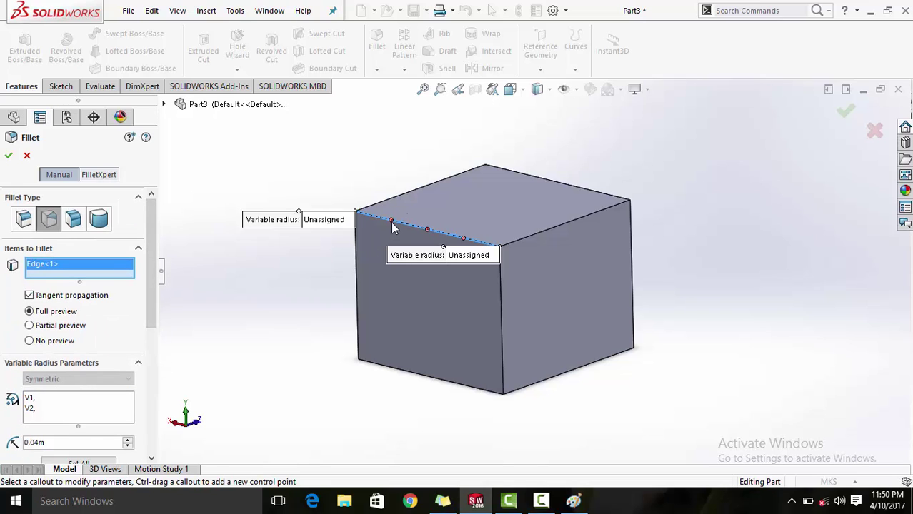
Move both variable radius callouts clear of the box and set the radius at edge end V1 to 0.01 m.
{"action": "left_click_drag", "start_coordinate": [464, 250], "coordinate": [565, 317]}
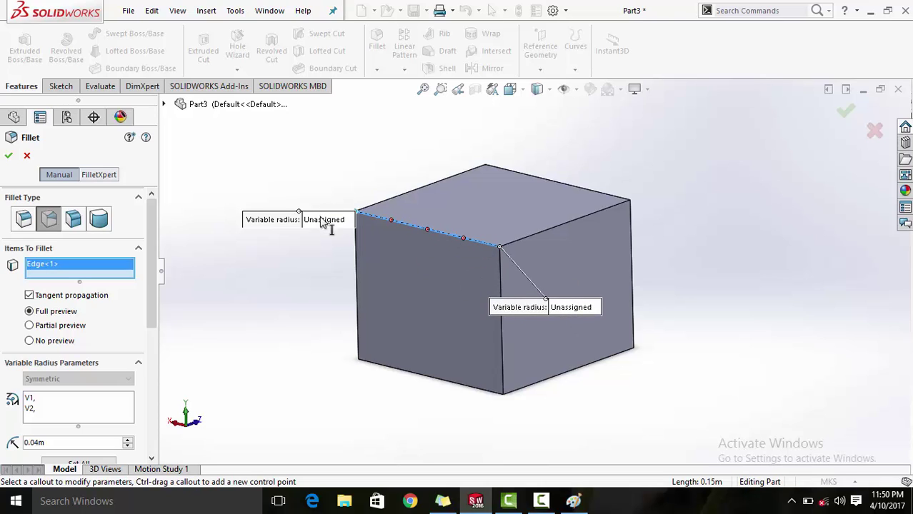
{"action": "left_click_drag", "start_coordinate": [303, 225], "coordinate": [262, 246]}
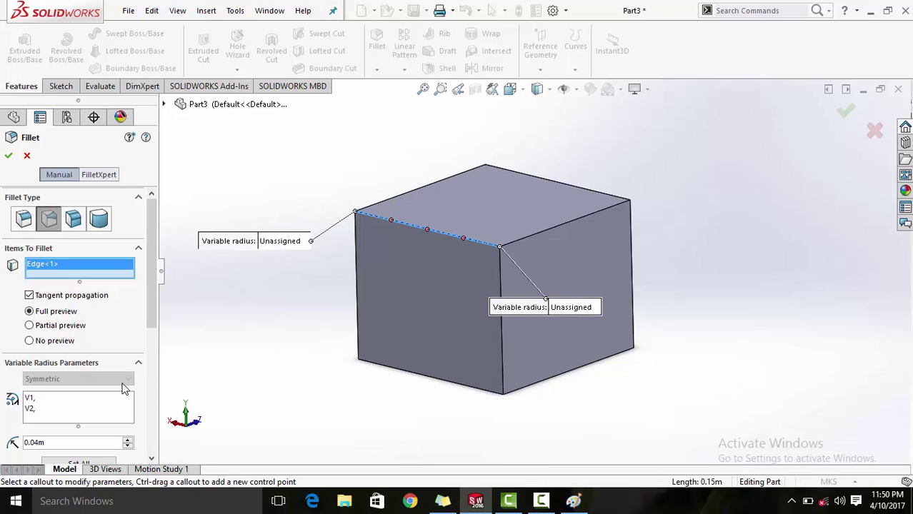
{"action": "left_click", "coordinate": [30, 405]}
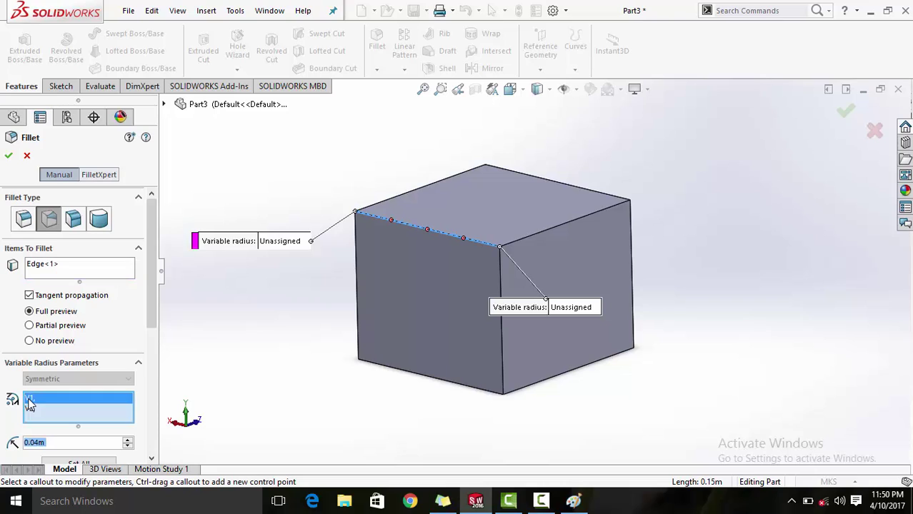
{"action": "left_click", "coordinate": [283, 241]}
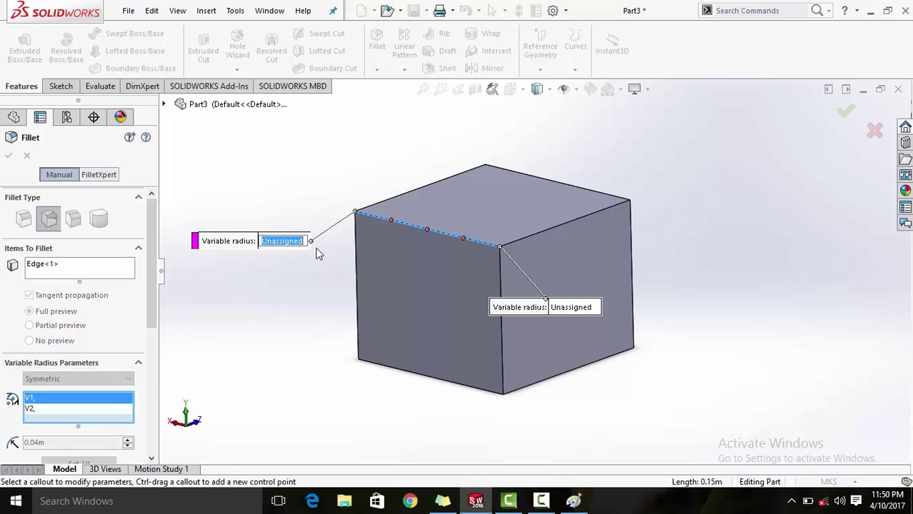
{"action": "type", "text": "0.01"}
{"action": "key", "text": "Return"}
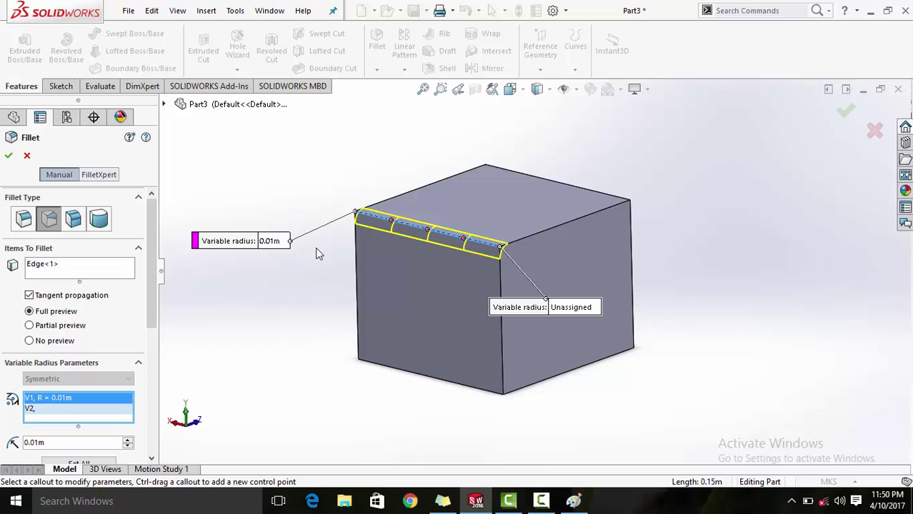
Set the variable radius at the opposite edge end, V2, to 0.07 m and check the preview from another angle.
{"action": "left_click", "coordinate": [576, 308]}
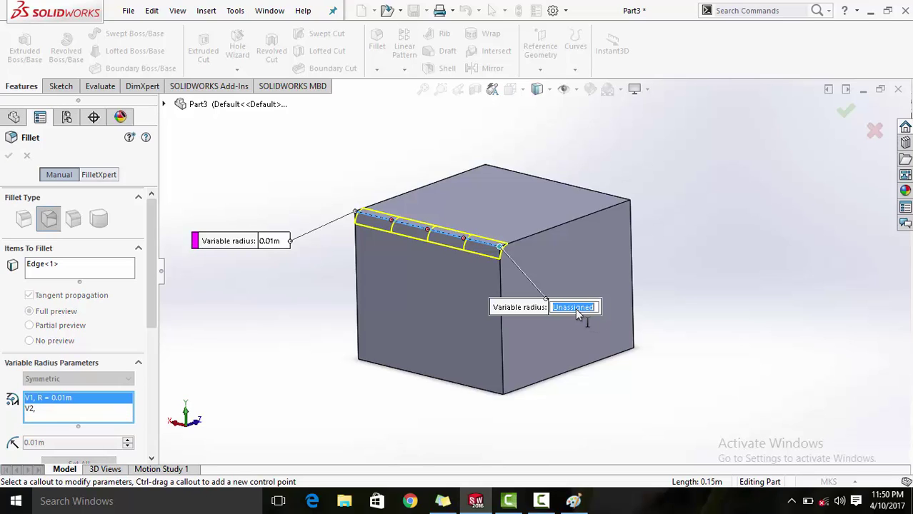
{"action": "type", "text": ".07"}
{"action": "key", "text": "Return"}
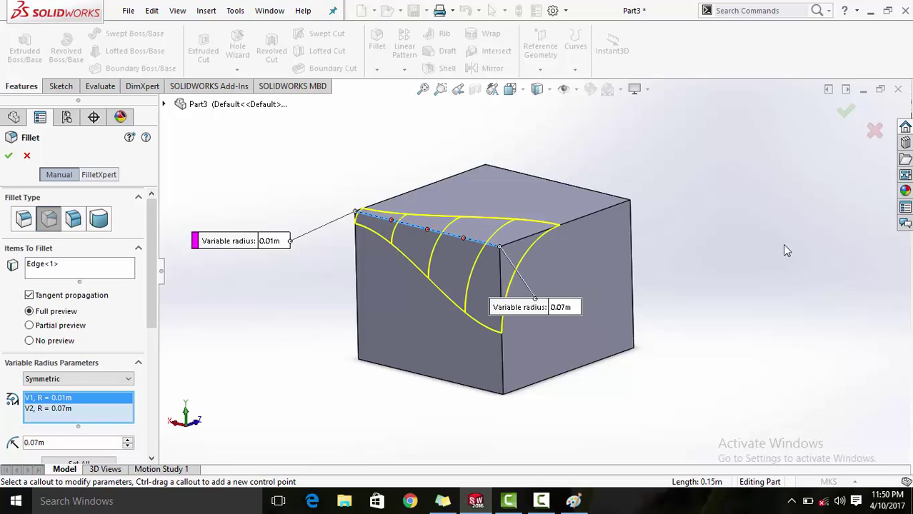
{"action": "middle_click_drag", "start_coordinate": [784, 251], "coordinate": [718, 231]}
{"action": "middle_click_drag", "start_coordinate": [788, 233], "coordinate": [807, 249]}
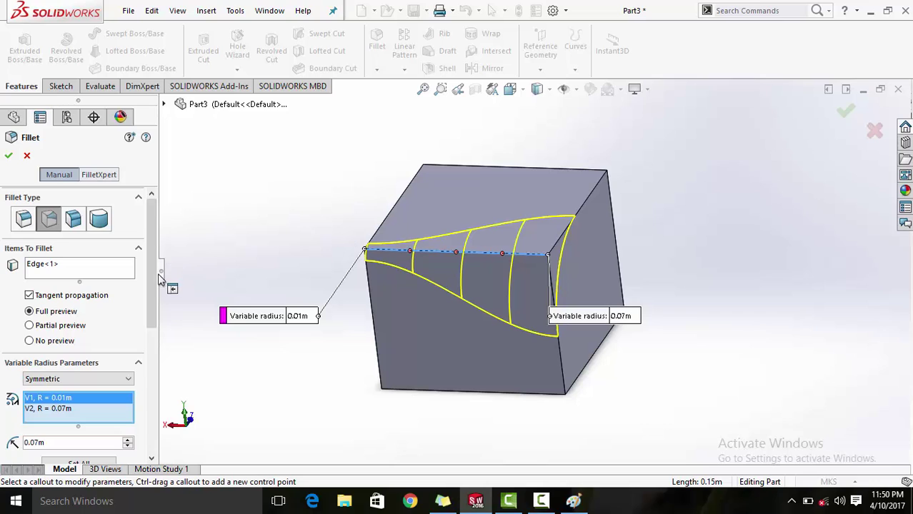
Try the straight transition for the variable fillet and return to the smooth transition.
{"action": "left_click_drag", "start_coordinate": [150, 286], "coordinate": [149, 367]}
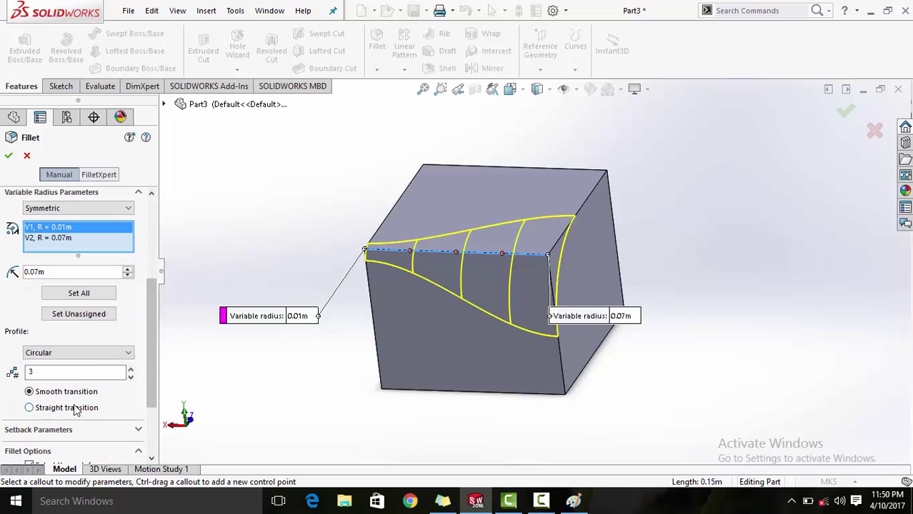
{"action": "left_click", "coordinate": [30, 408]}
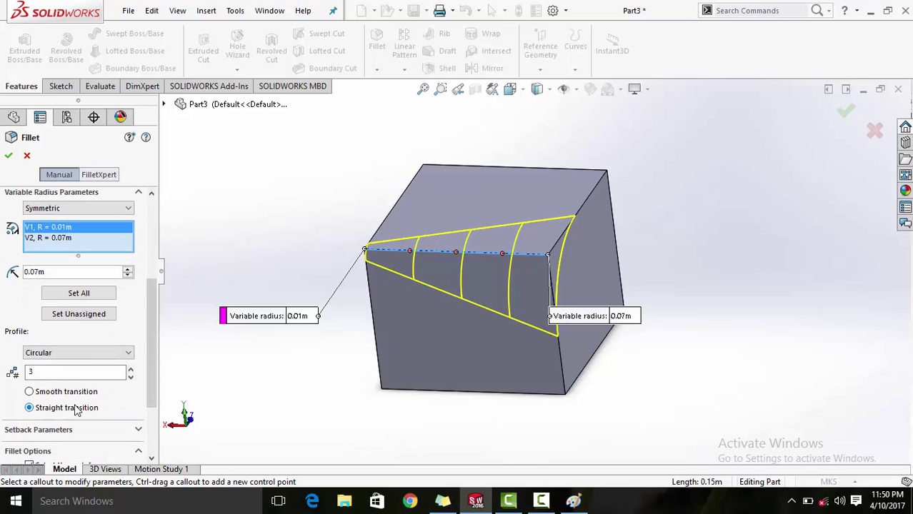
{"action": "left_click", "coordinate": [81, 393]}
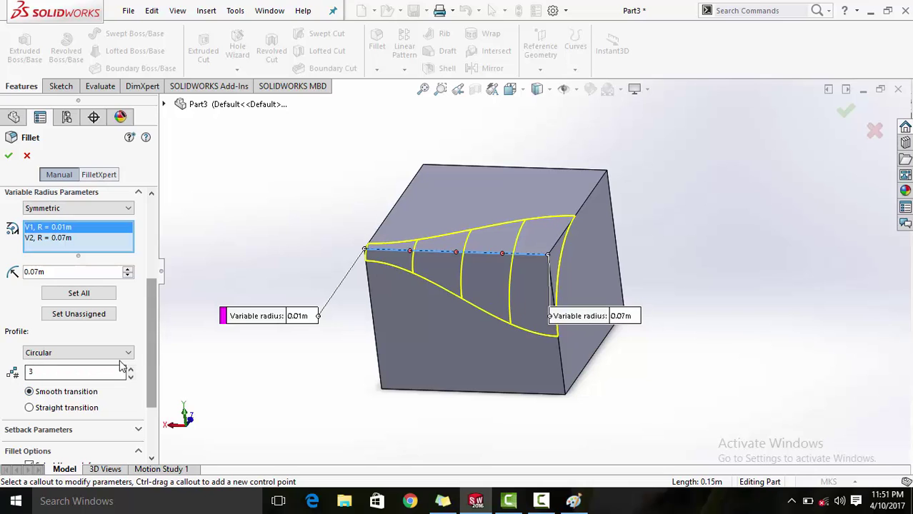
{"action": "left_click_drag", "start_coordinate": [153, 358], "coordinate": [139, 232]}
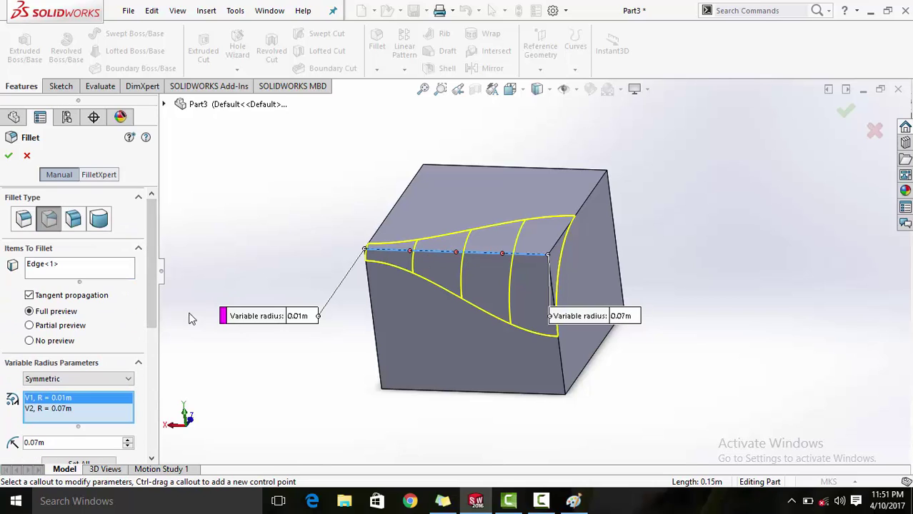
{"action": "left_click_drag", "start_coordinate": [151, 323], "coordinate": [157, 271]}
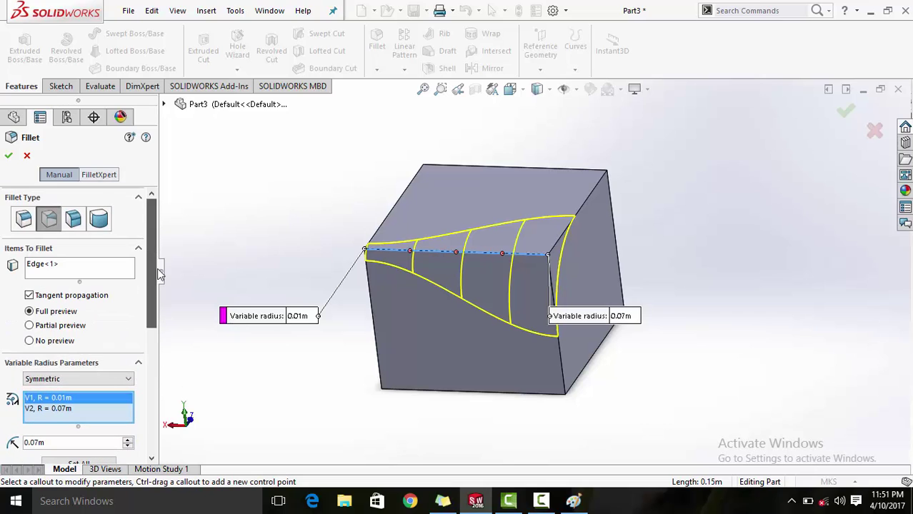
Activate the control points at 25%, 50% and 75% along the edge and spread their callouts apart above the box.
{"action": "left_click", "coordinate": [410, 253]}
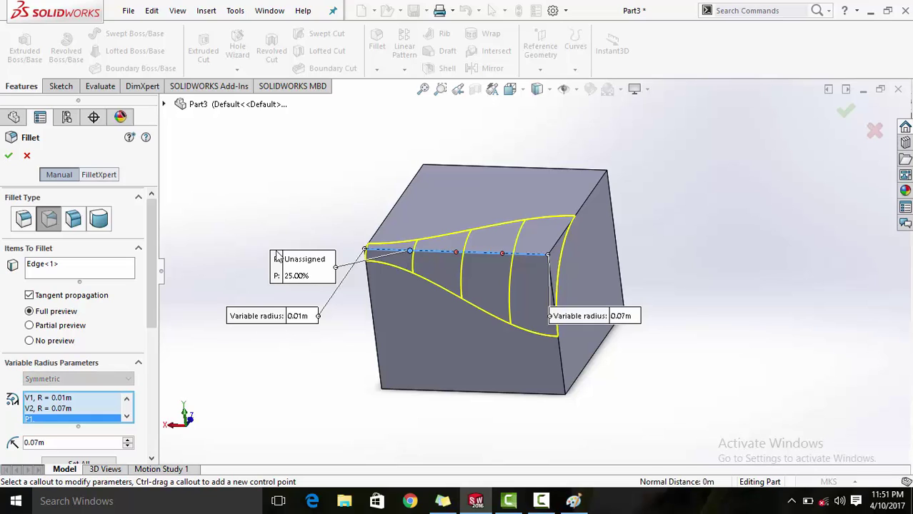
{"action": "left_click_drag", "start_coordinate": [276, 256], "coordinate": [288, 147]}
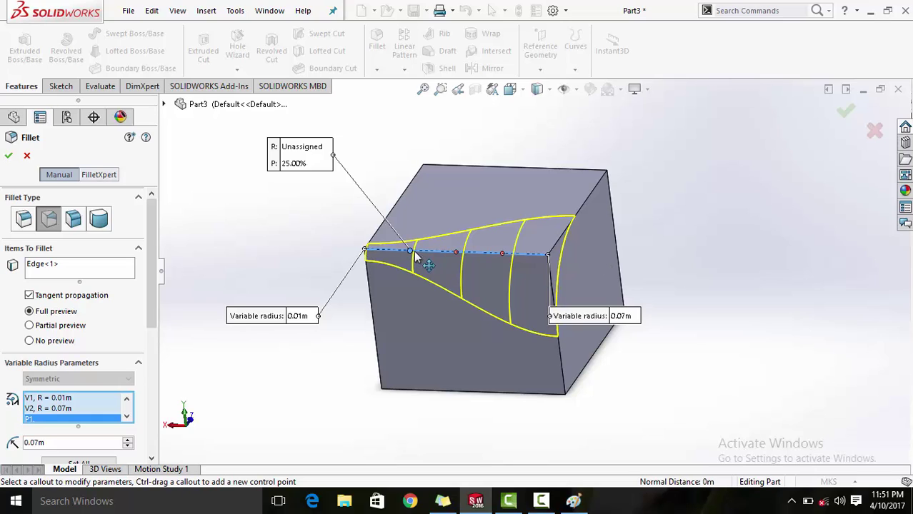
{"action": "left_click", "coordinate": [457, 254]}
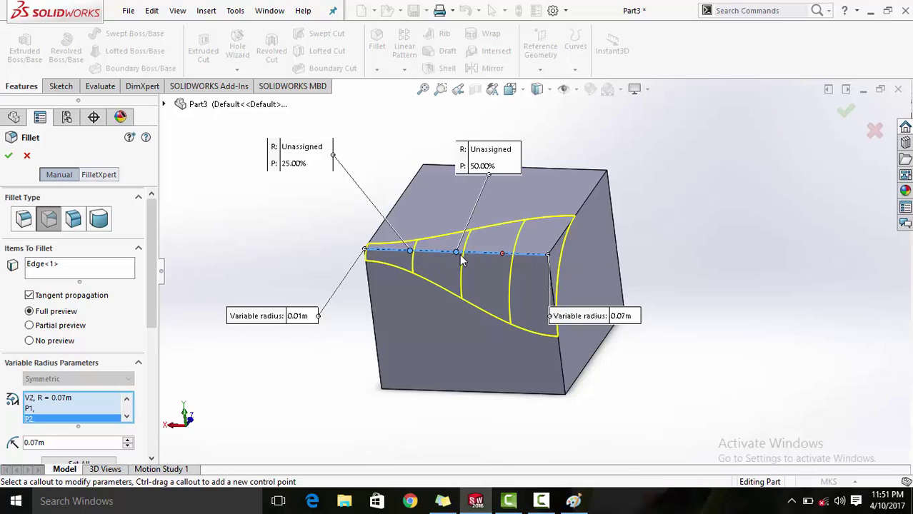
{"action": "left_click", "coordinate": [503, 255]}
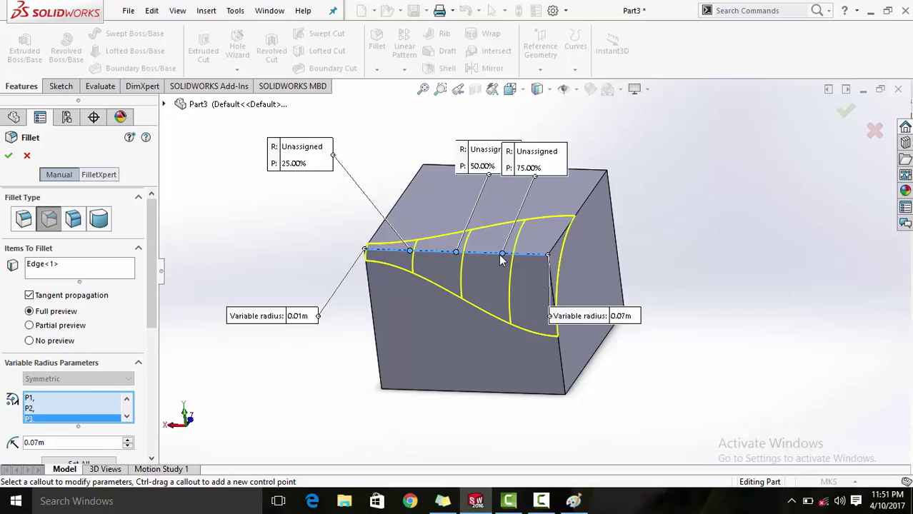
{"action": "left_click_drag", "start_coordinate": [543, 163], "coordinate": [669, 129]}
{"action": "left_click_drag", "start_coordinate": [493, 156], "coordinate": [477, 125]}
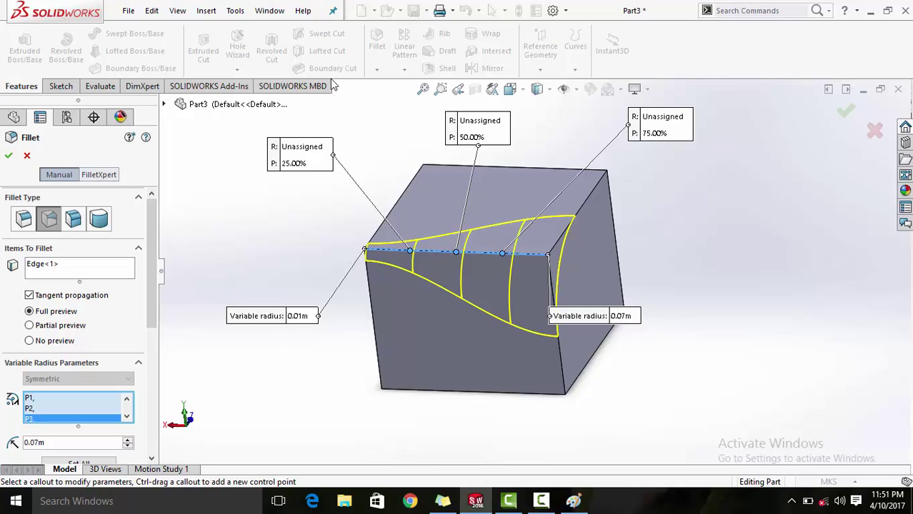
Set the control point radii to 0.03 m at 25%, 0.04 m at 50% and 0.06 m at 75%, and apply the fillet.
{"action": "left_click", "coordinate": [303, 150]}
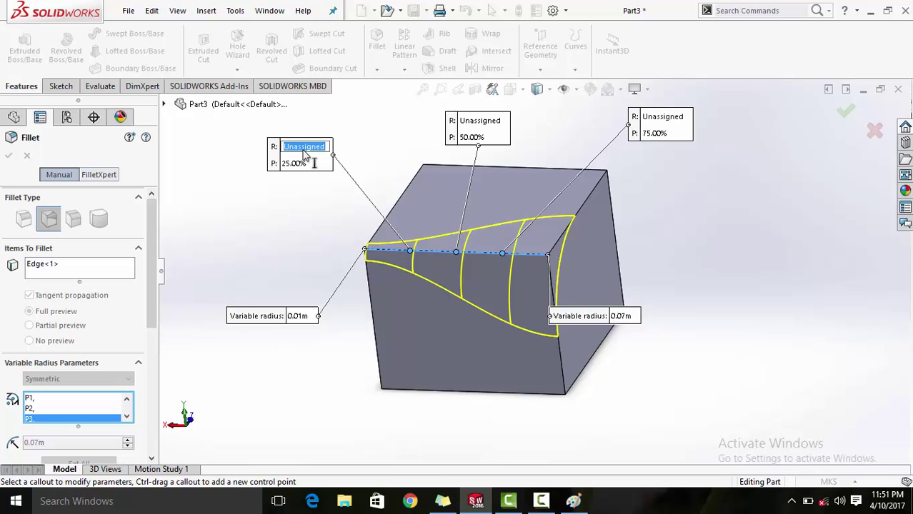
{"action": "type", "text": ".03"}
{"action": "key", "text": "Return"}
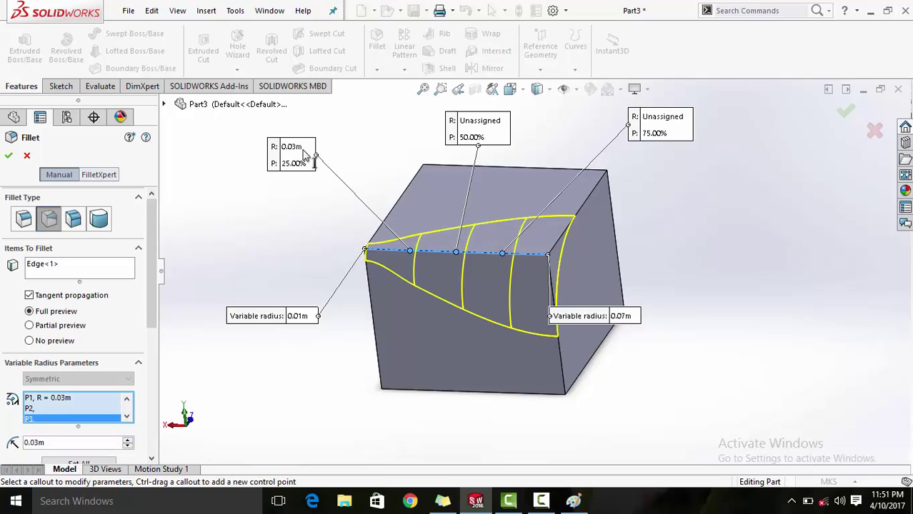
{"action": "left_click", "coordinate": [483, 121]}
{"action": "type", "text": "."}
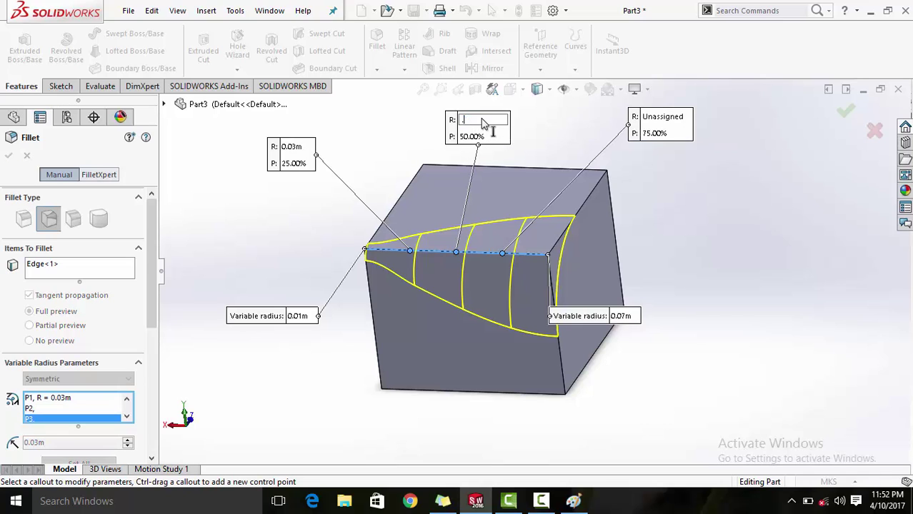
{"action": "type", "text": "04"}
{"action": "key", "text": "Return"}
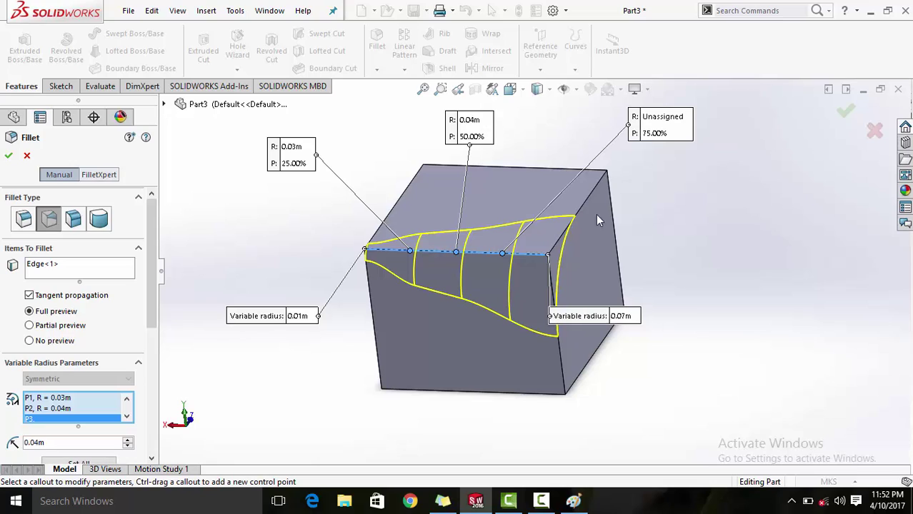
{"action": "left_click", "coordinate": [670, 117]}
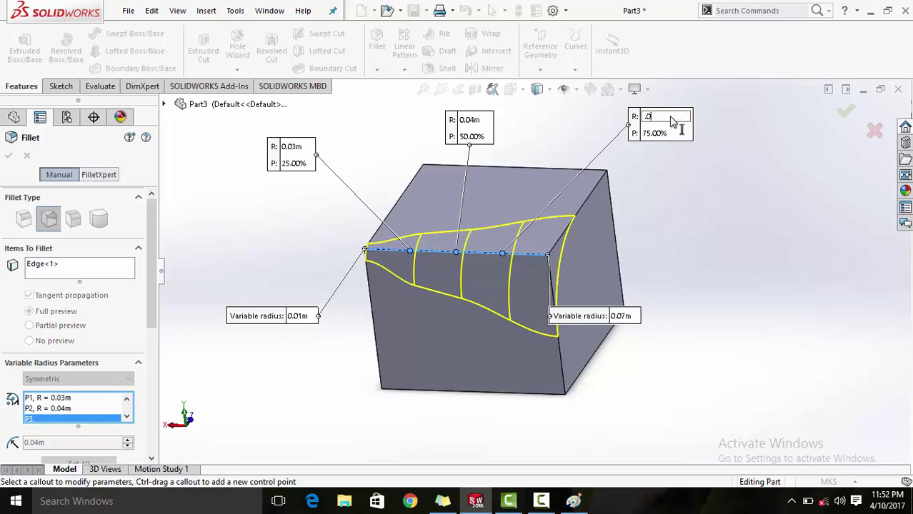
{"action": "type", "text": ".06"}
{"action": "key", "text": "Return"}
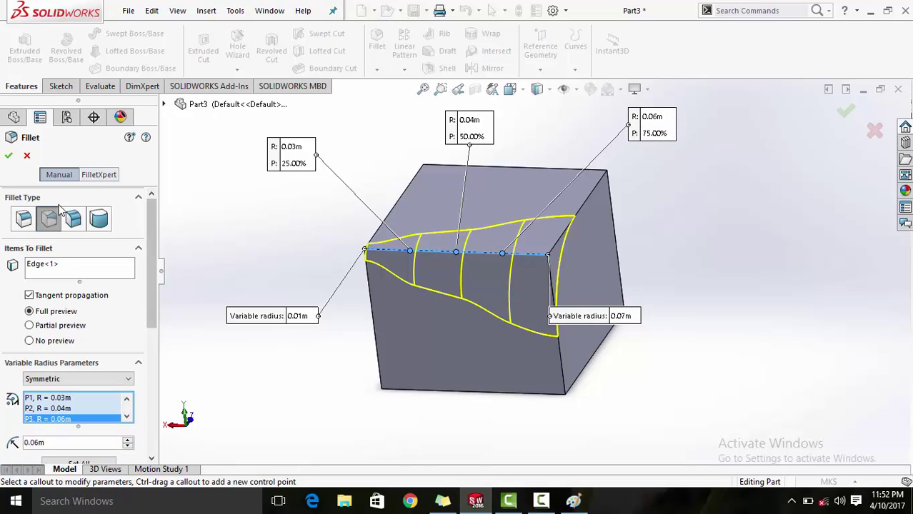
{"action": "left_click", "coordinate": [8, 155]}
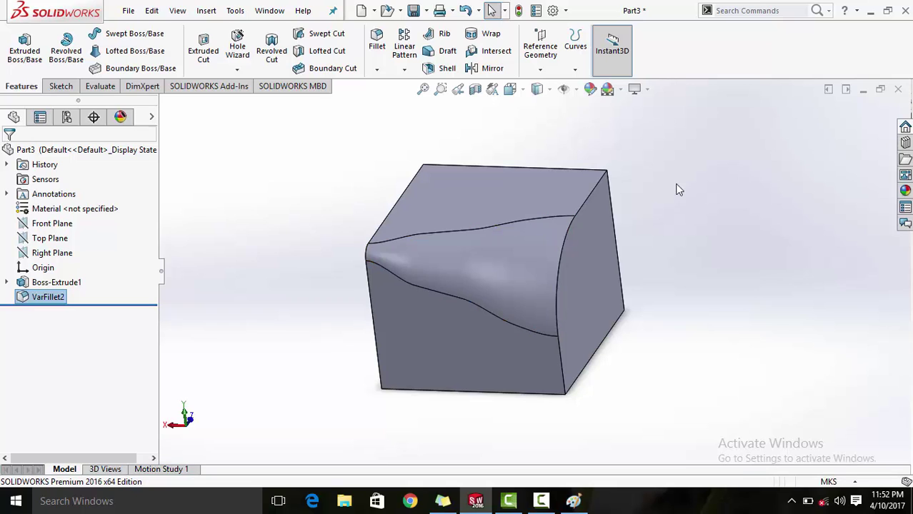
Examine the variable fillet from several sides, switching the display style to Shaded and back to Shaded With Edges.
{"action": "middle_click_drag", "start_coordinate": [715, 183], "coordinate": [752, 216]}
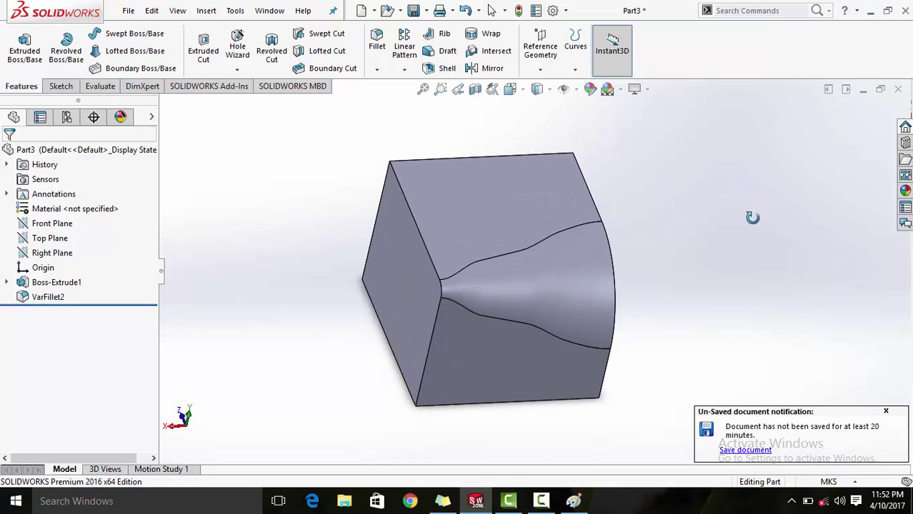
{"action": "left_click", "coordinate": [886, 412]}
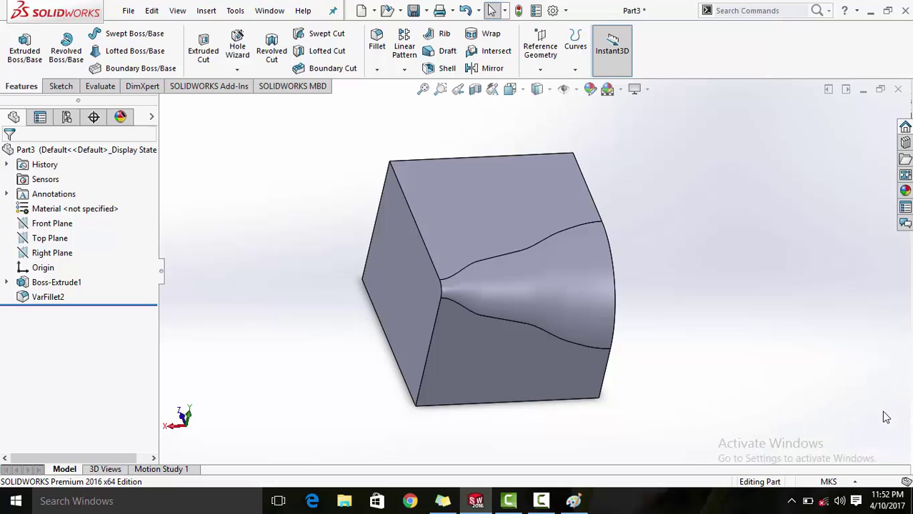
{"action": "middle_click_drag", "start_coordinate": [736, 265], "coordinate": [781, 194]}
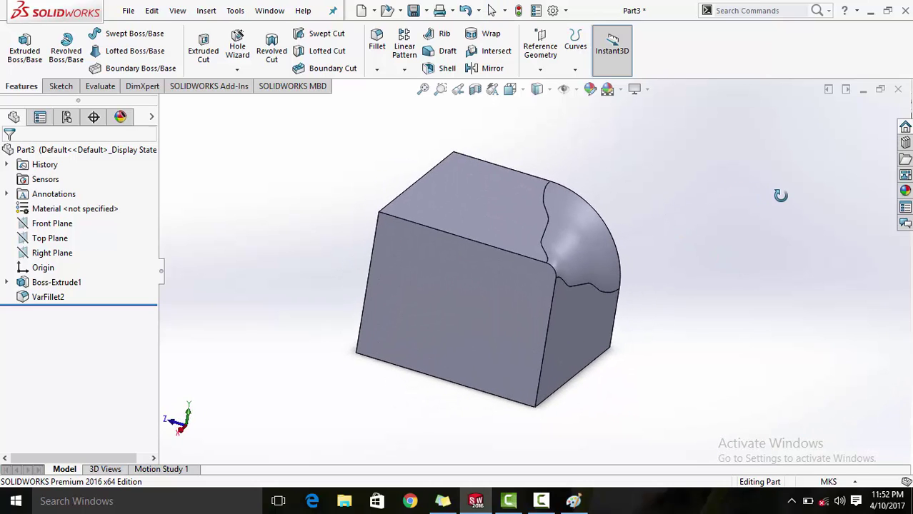
{"action": "left_click", "coordinate": [541, 89]}
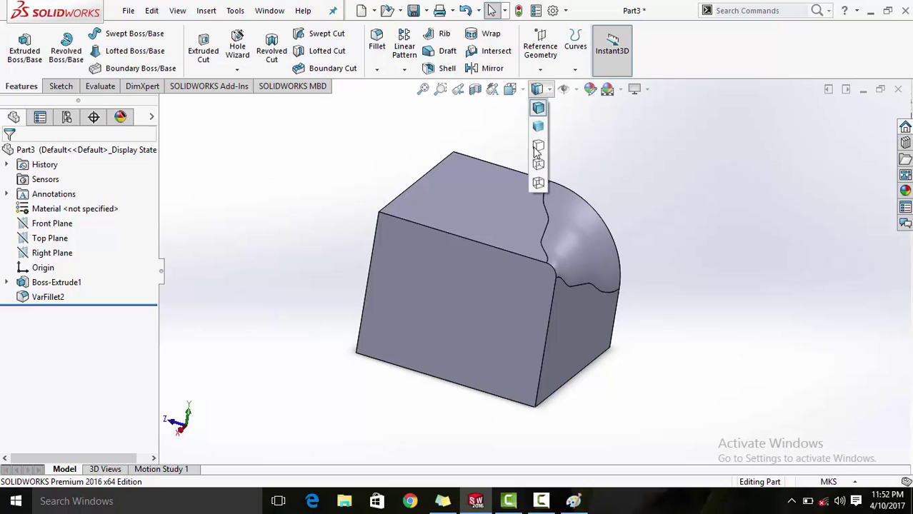
{"action": "left_click", "coordinate": [539, 127]}
{"action": "mouse_move", "coordinate": [717, 203]}
{"action": "middle_mouse_down"}
{"action": "mouse_move", "coordinate": [665, 175]}
{"action": "mouse_move", "coordinate": [585, 180]}
{"action": "mouse_move", "coordinate": [520, 203]}
{"action": "mouse_move", "coordinate": [642, 195]}
{"action": "mouse_move", "coordinate": [647, 204]}
{"action": "mouse_move", "coordinate": [550, 229]}
{"action": "mouse_move", "coordinate": [564, 215]}
{"action": "middle_mouse_up"}
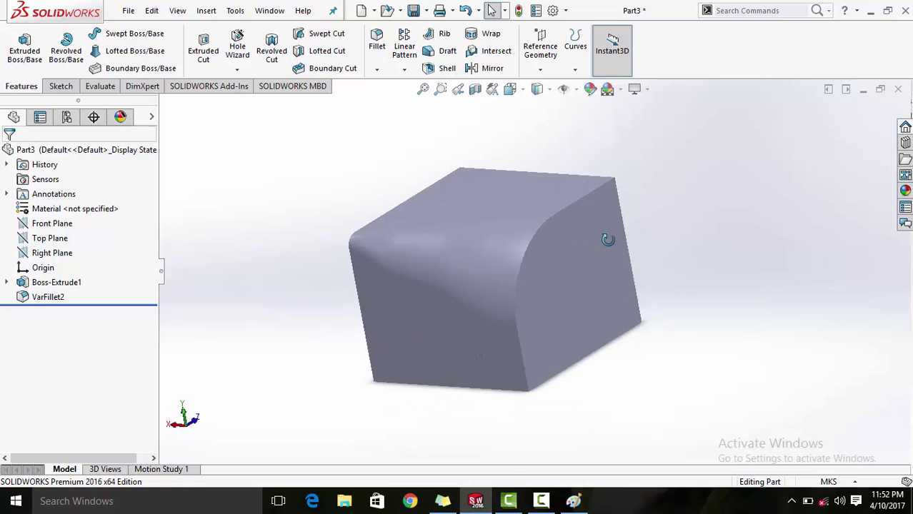
{"action": "left_click", "coordinate": [548, 89]}
{"action": "left_click", "coordinate": [539, 107]}
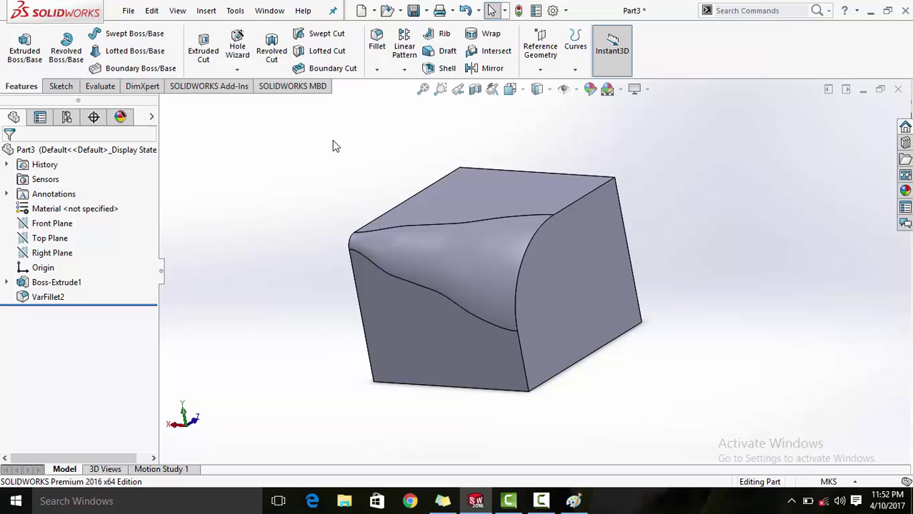
Delete the variable-size fillet feature from the box.
{"action": "left_click", "coordinate": [377, 37]}
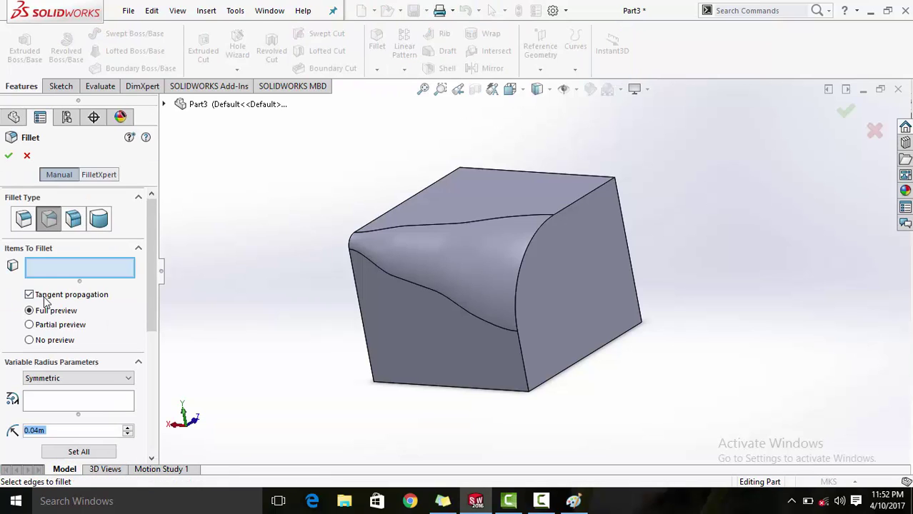
{"action": "left_click", "coordinate": [26, 155]}
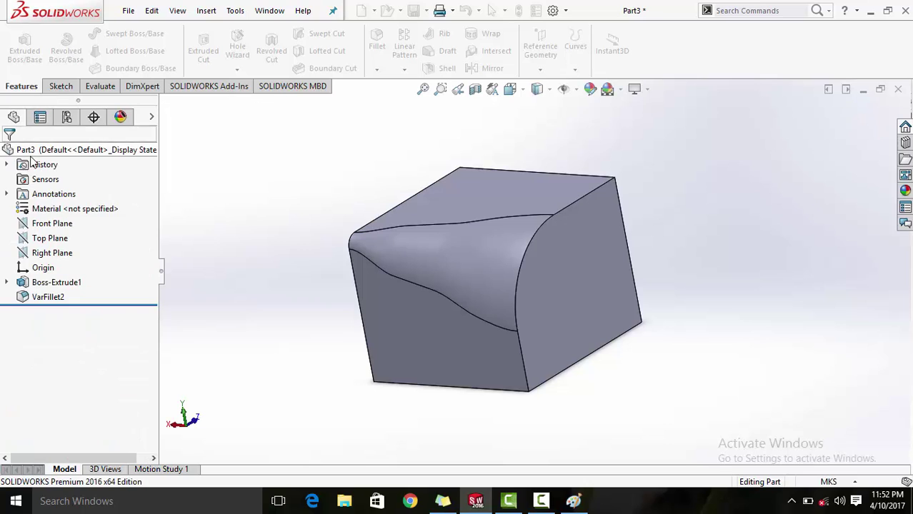
{"action": "left_click", "coordinate": [40, 298]}
{"action": "key", "text": "Delete"}
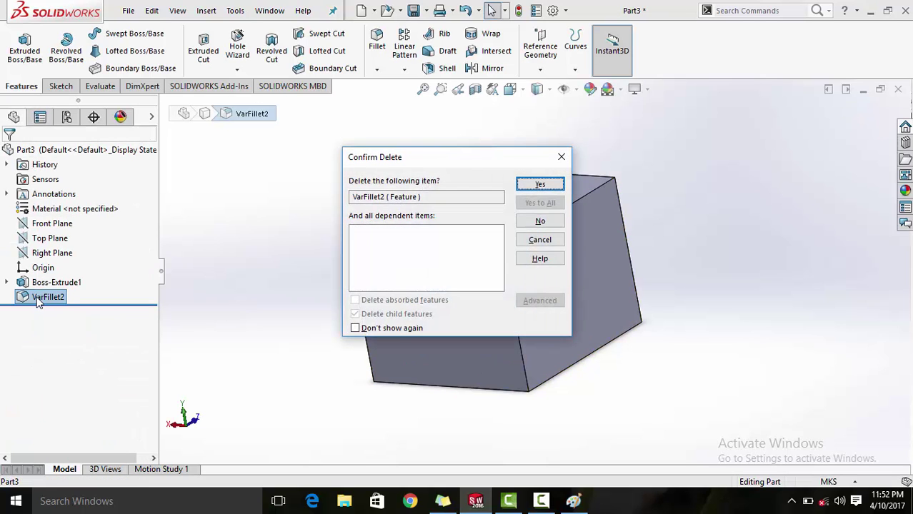
{"action": "key", "text": "Return"}
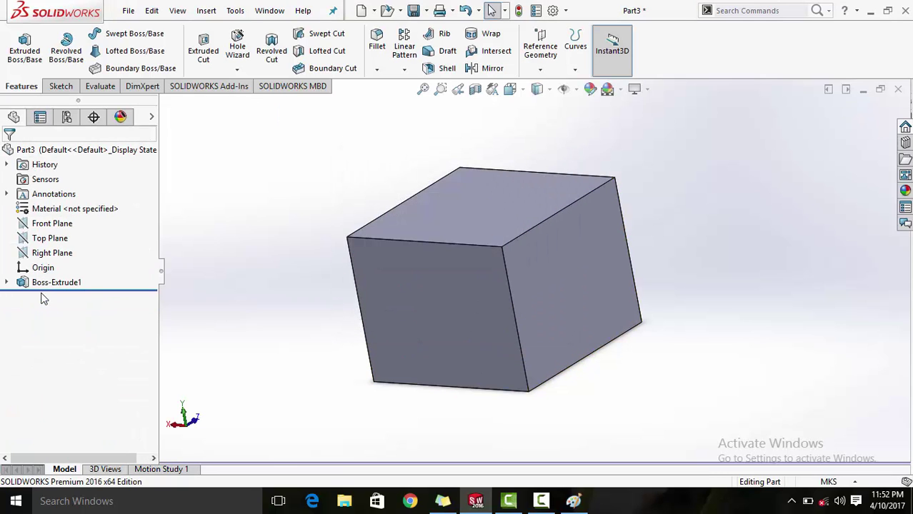
Start a face fillet with the box's top face as face set 1 and its adjoining front face as face set 2.
{"action": "left_click", "coordinate": [376, 42]}
{"action": "left_click", "coordinate": [73, 219]}
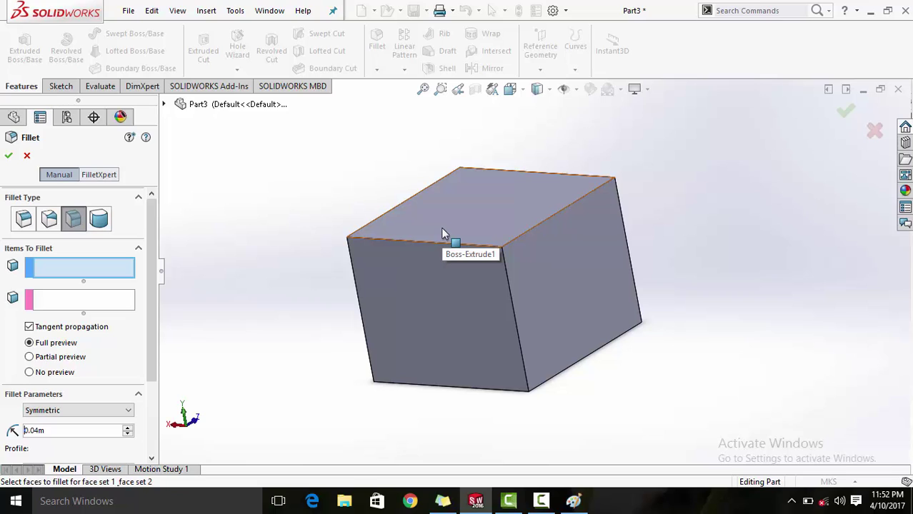
{"action": "left_click", "coordinate": [472, 209]}
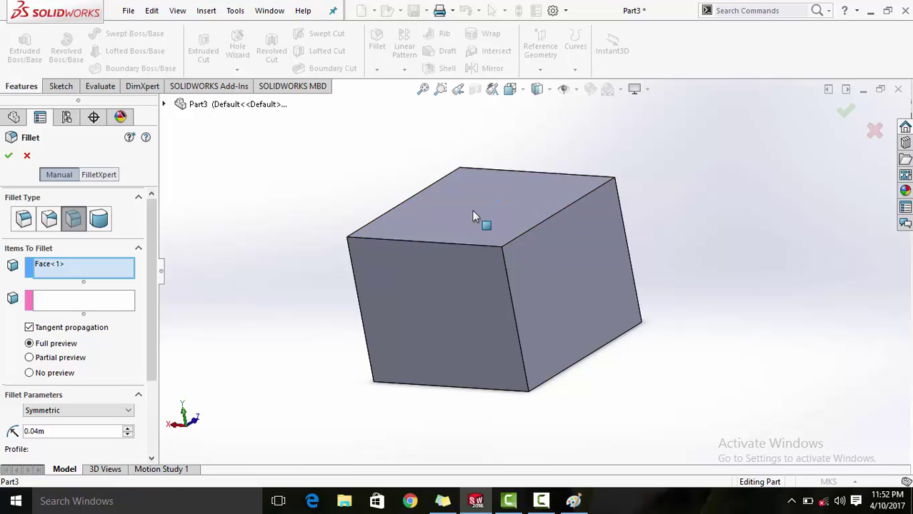
{"action": "left_click", "coordinate": [80, 307]}
{"action": "left_click", "coordinate": [450, 293]}
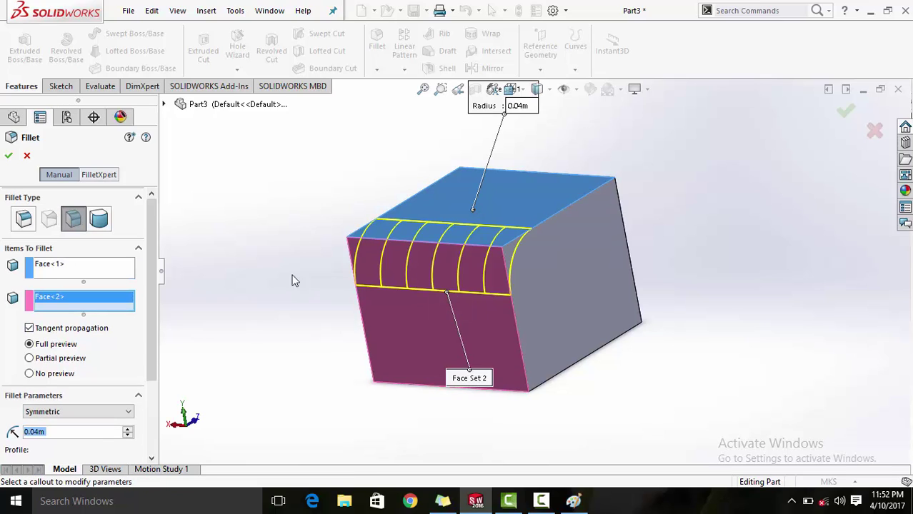
{"action": "middle_click_drag", "start_coordinate": [711, 219], "coordinate": [679, 302]}
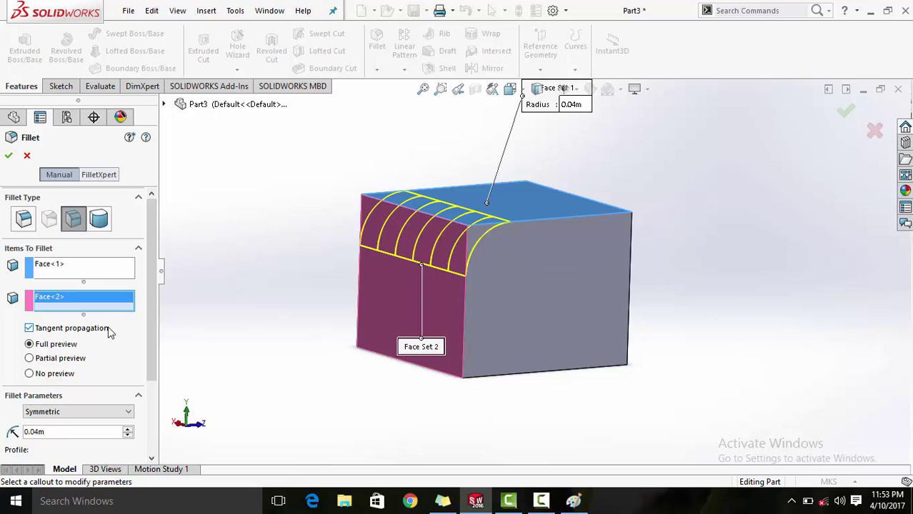
Set the symmetric face fillet's radius to 0.12 m and apply it.
{"action": "scroll", "coordinate": [139, 298], "scroll_direction": "down", "scroll_amount": 3}
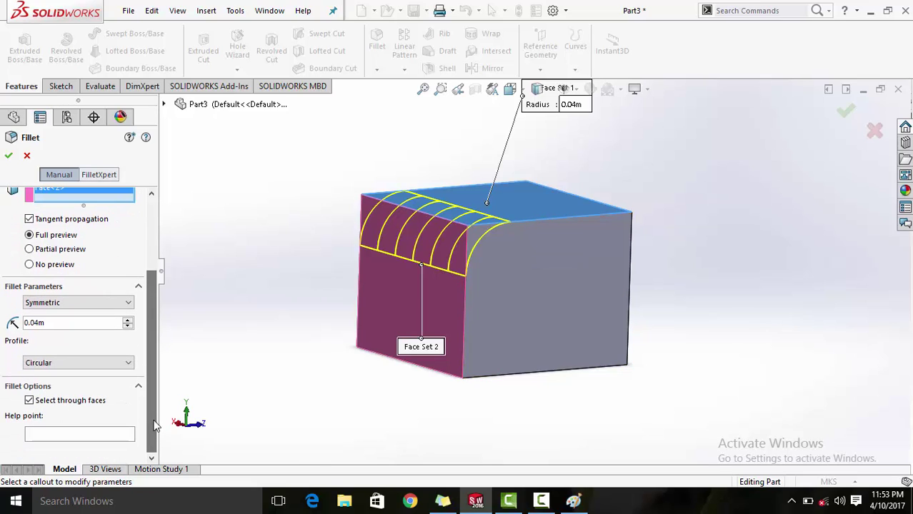
{"action": "left_click", "coordinate": [128, 320]}
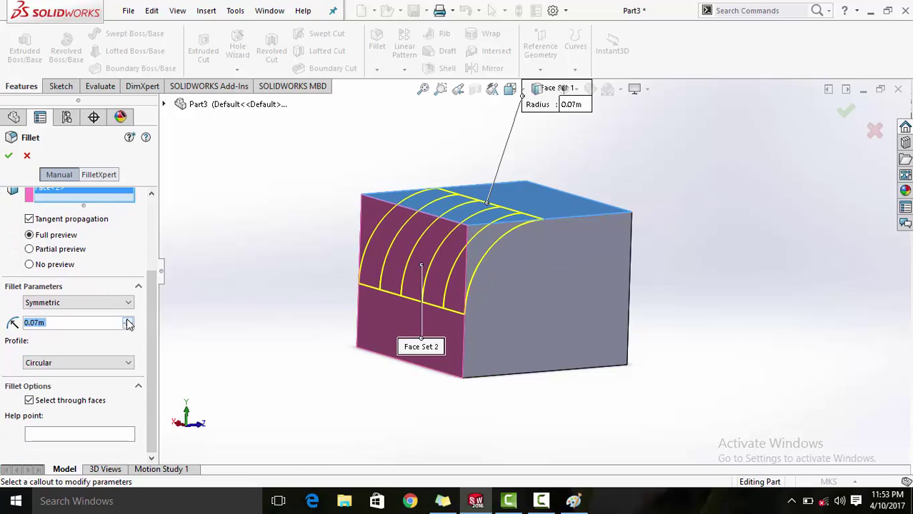
{"action": "left_click", "coordinate": [128, 320]}
{"action": "left_click", "coordinate": [128, 320]}
{"action": "left_click", "coordinate": [128, 320]}
{"action": "left_click", "coordinate": [128, 320]}
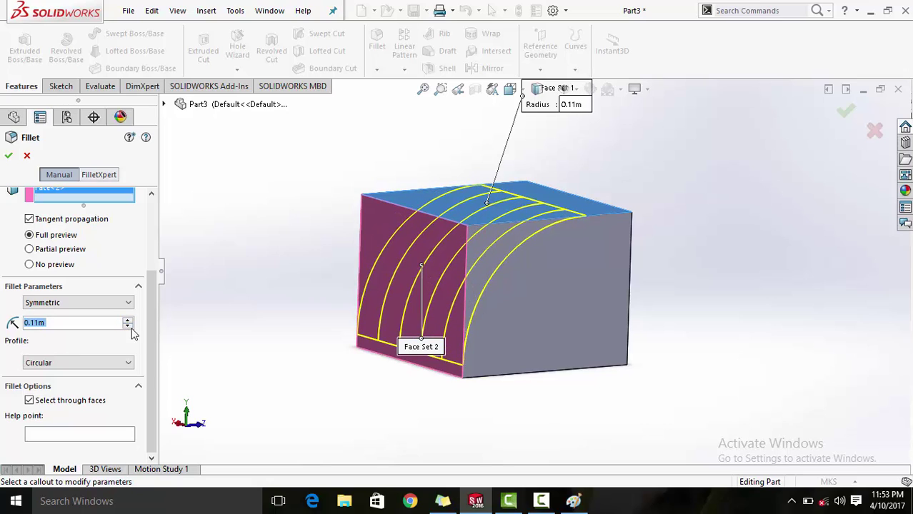
{"action": "left_click", "coordinate": [128, 321]}
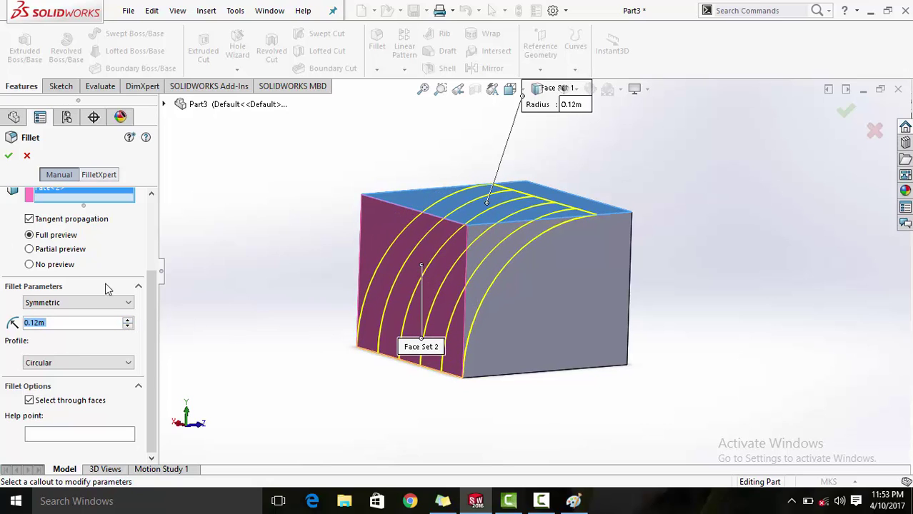
{"action": "left_click", "coordinate": [9, 155]}
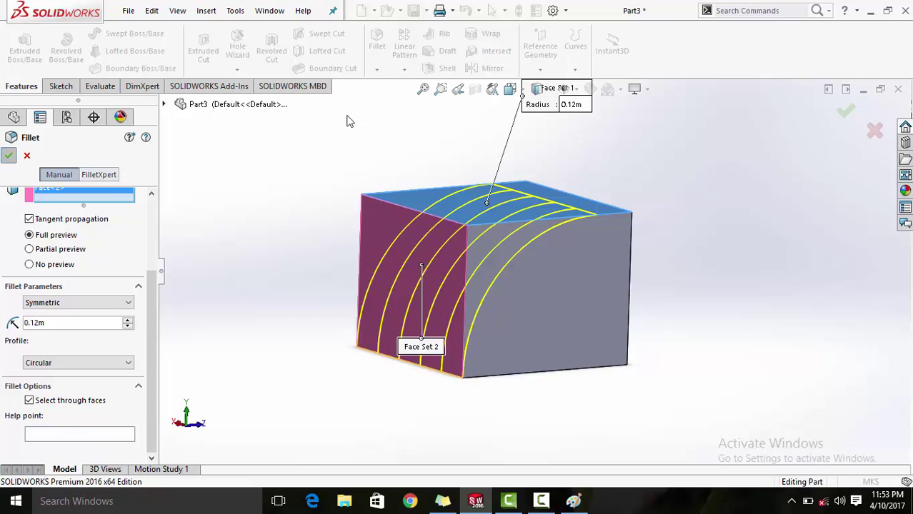
{"action": "mouse_move", "coordinate": [739, 200]}
{"action": "middle_mouse_down"}
{"action": "mouse_move", "coordinate": [648, 164]}
{"action": "mouse_move", "coordinate": [741, 189]}
{"action": "middle_mouse_up"}
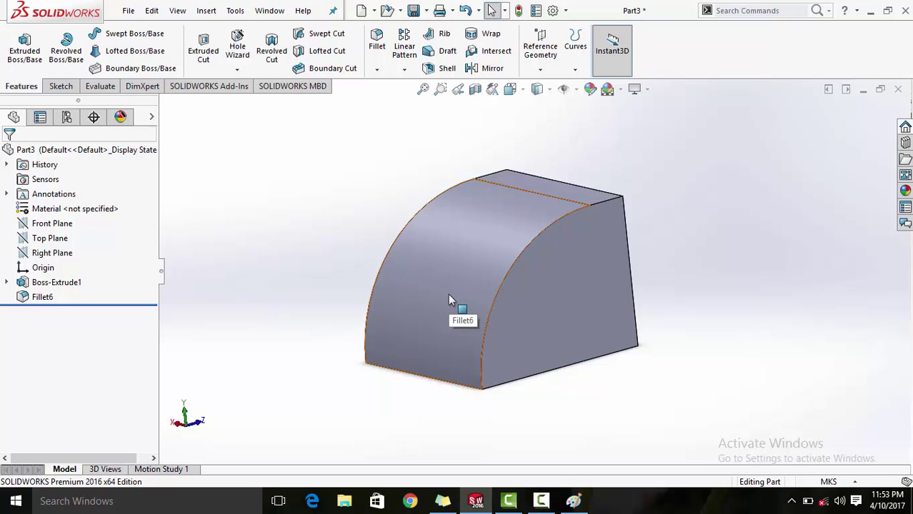
Delete the face fillet feature from the box.
{"action": "left_click", "coordinate": [32, 297]}
{"action": "key", "text": "Delete"}
{"action": "key", "text": "Return"}
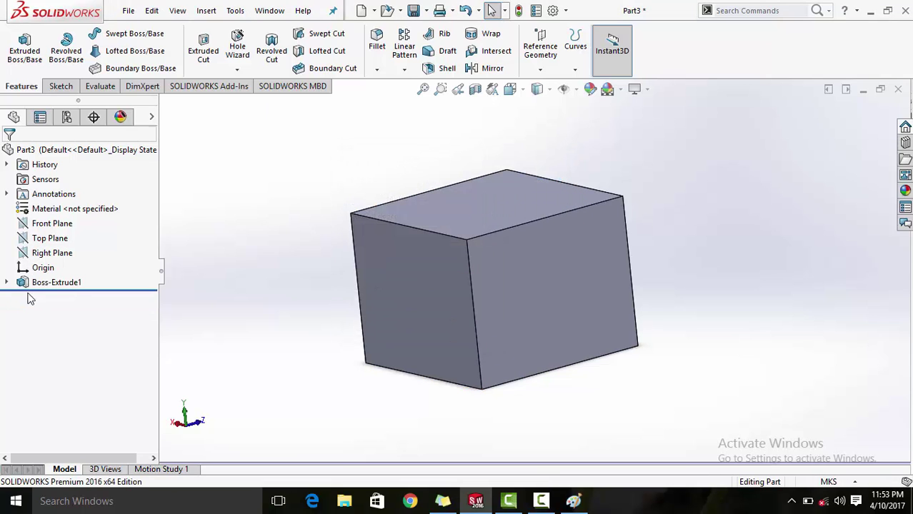
Start a constant-size fillet with asymmetric parameters on the box's top front edge and view its preview from the side.
{"action": "left_click", "coordinate": [377, 42]}
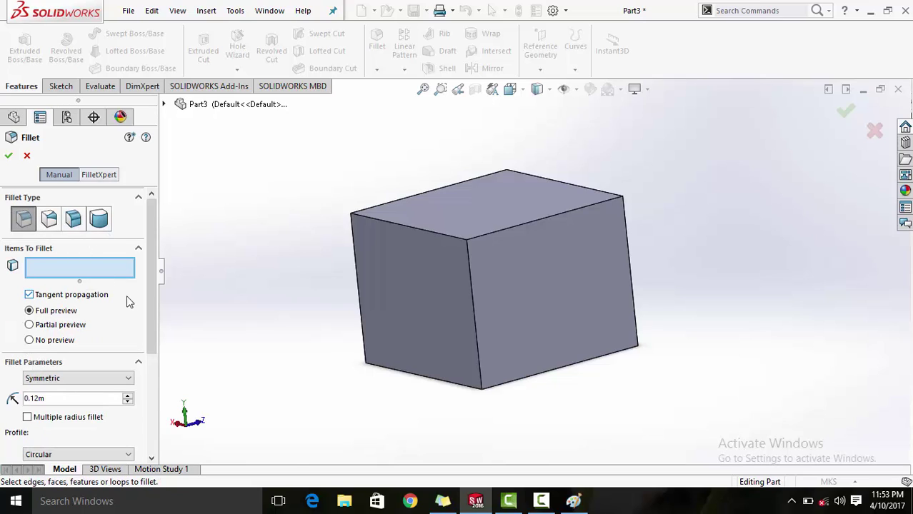
{"action": "left_click", "coordinate": [123, 381]}
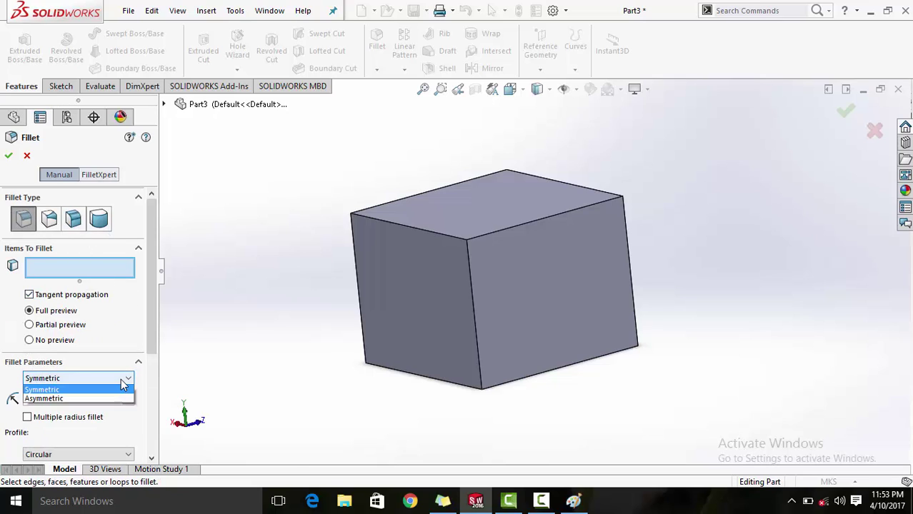
{"action": "left_click", "coordinate": [96, 403]}
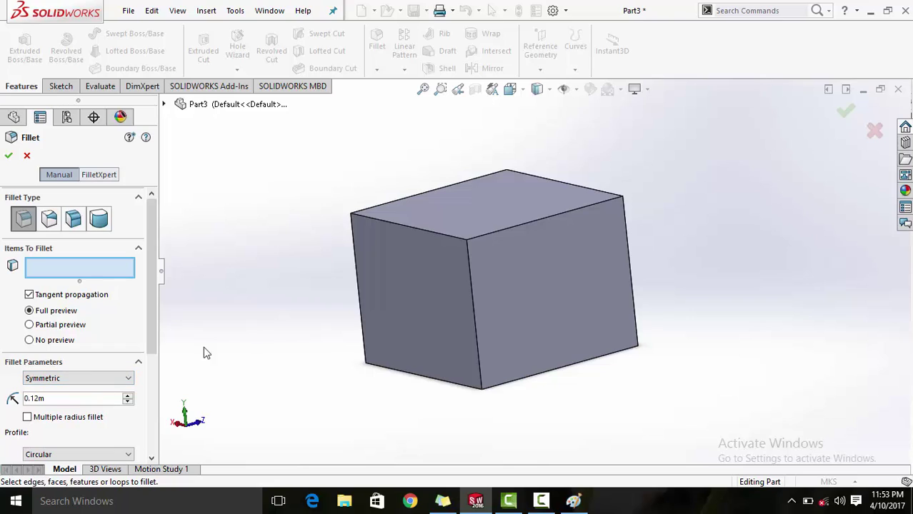
{"action": "left_click", "coordinate": [92, 378]}
{"action": "left_click", "coordinate": [92, 400]}
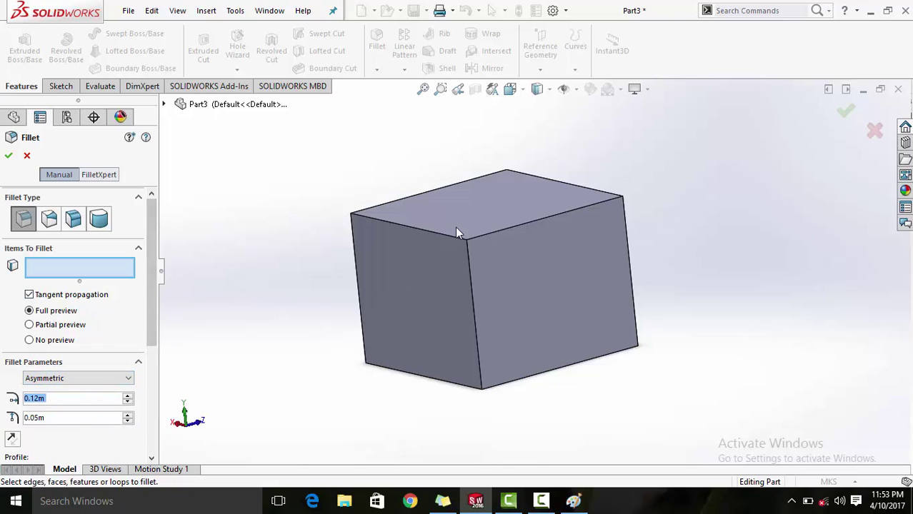
{"action": "left_click", "coordinate": [438, 233]}
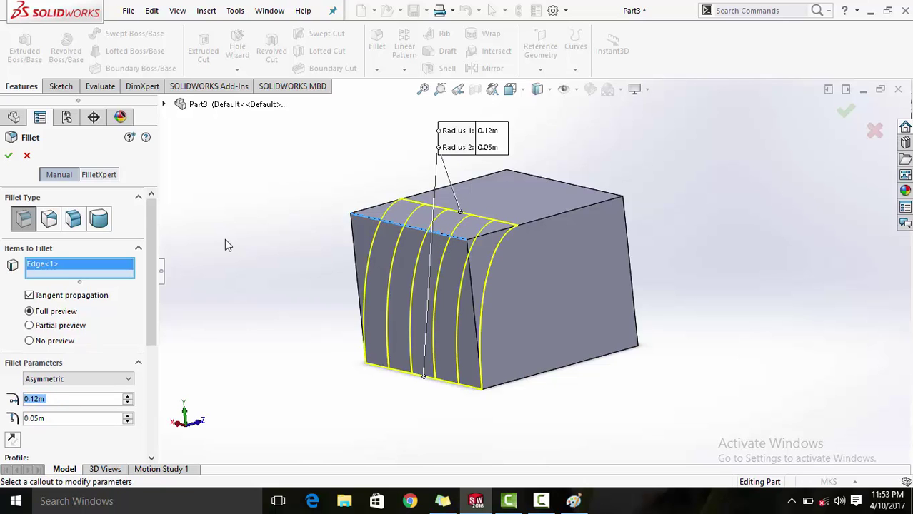
{"action": "middle_click_drag", "start_coordinate": [230, 292], "coordinate": [190, 261]}
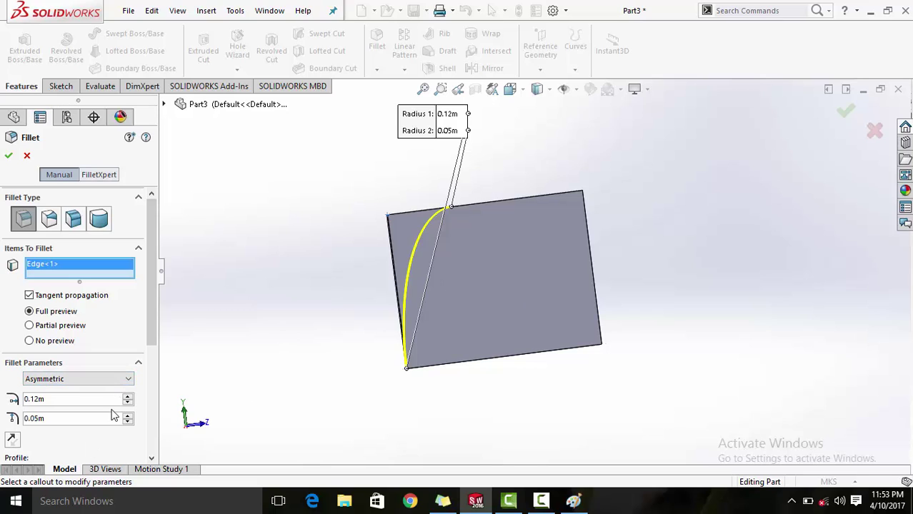
Try larger values for the asymmetric fillet's first radius and set it to 0.10 m.
{"action": "left_click", "coordinate": [128, 396]}
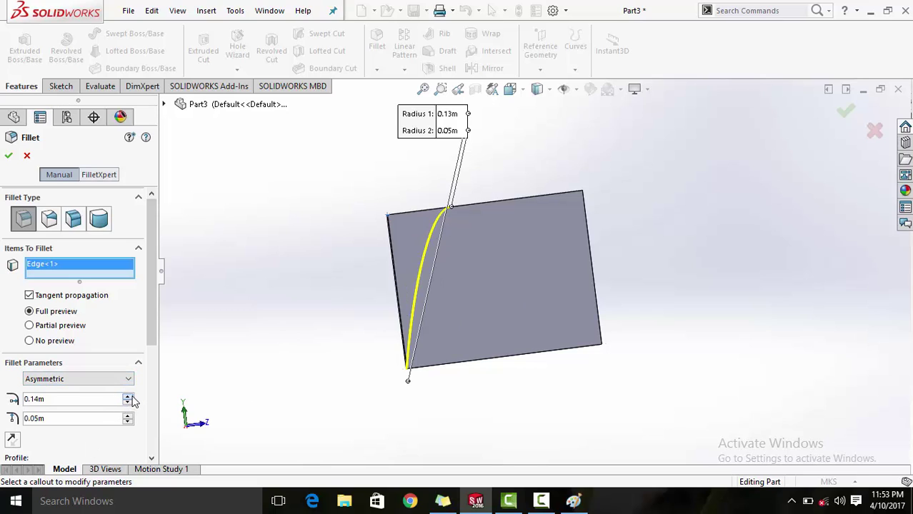
{"action": "left_click", "coordinate": [128, 402]}
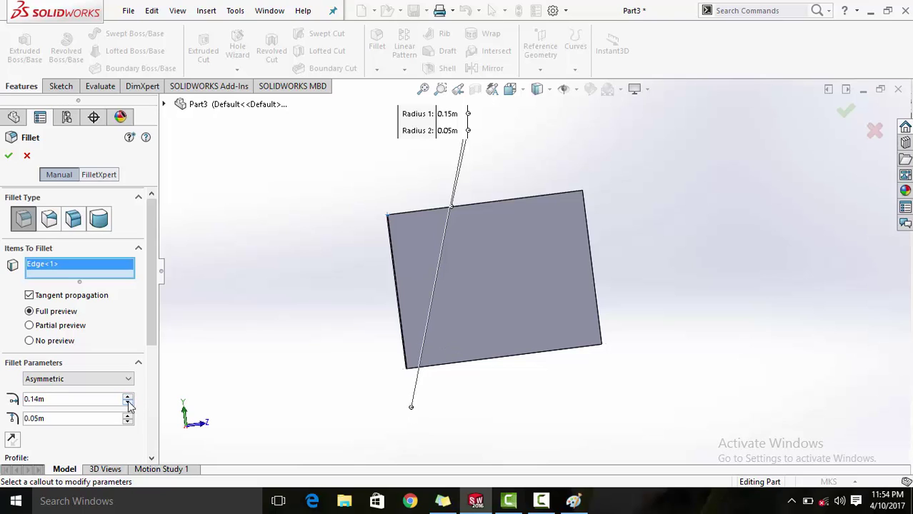
{"action": "left_click", "coordinate": [128, 402]}
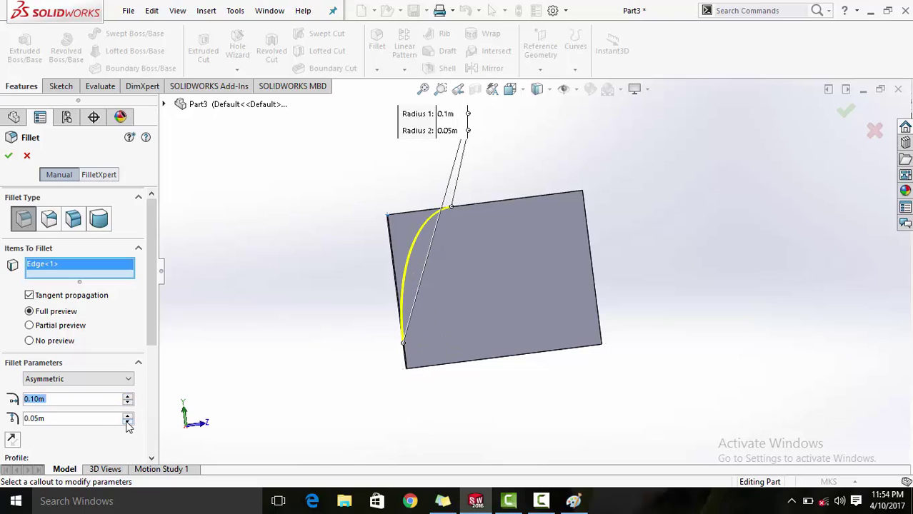
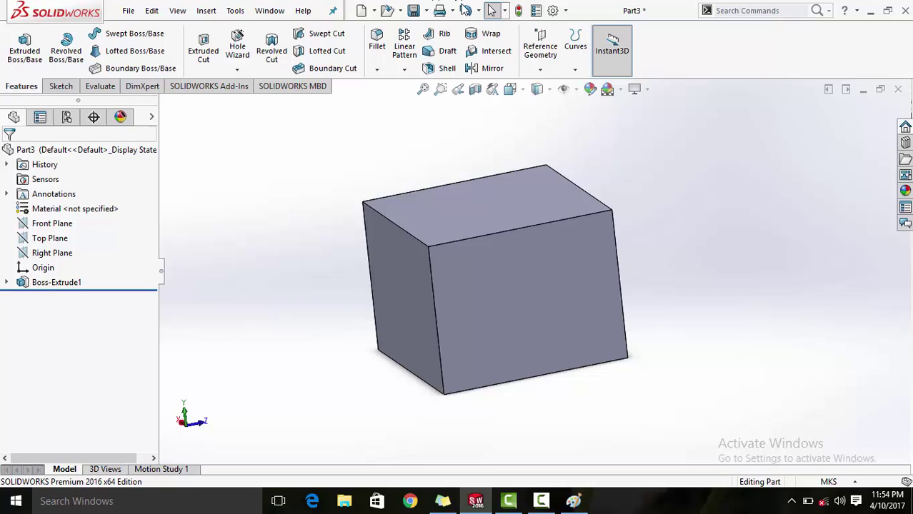
Start a full round fillet with the box's top face as side face set 1.
{"action": "left_click", "coordinate": [377, 42]}
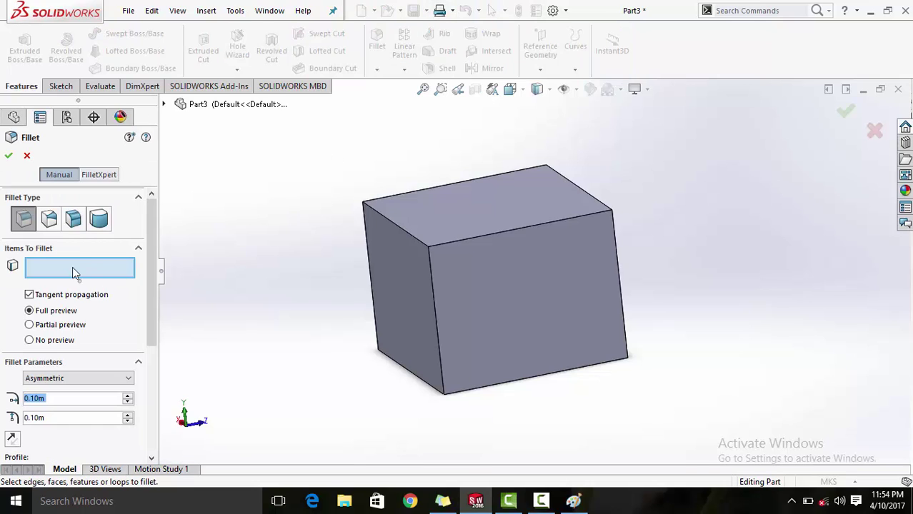
{"action": "left_click", "coordinate": [73, 218]}
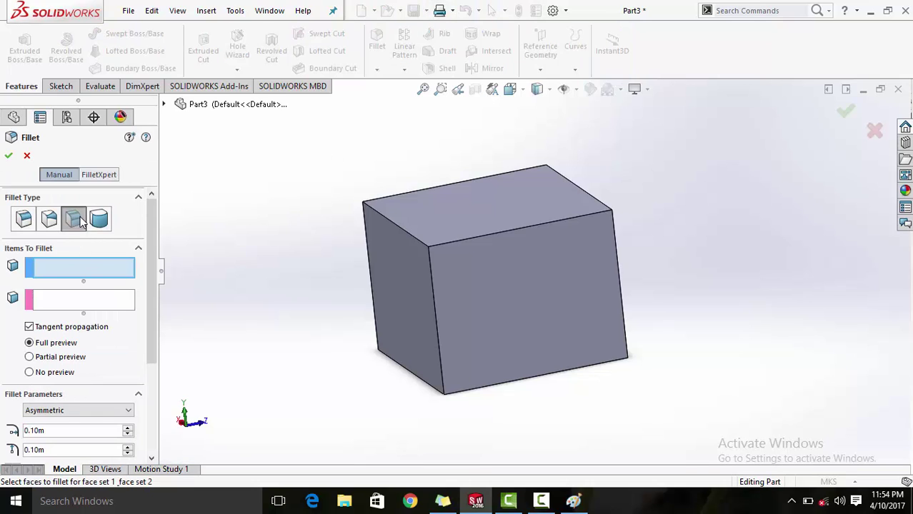
{"action": "left_click", "coordinate": [100, 220]}
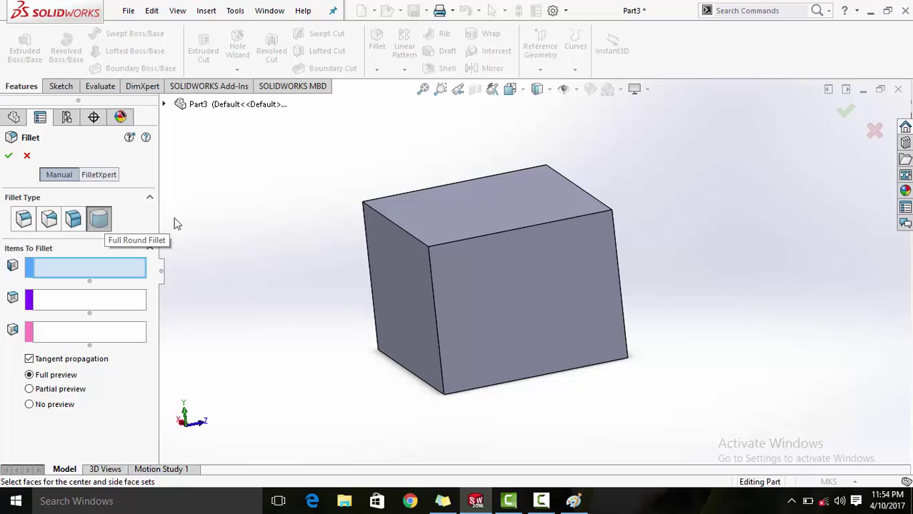
{"action": "left_click", "coordinate": [43, 270]}
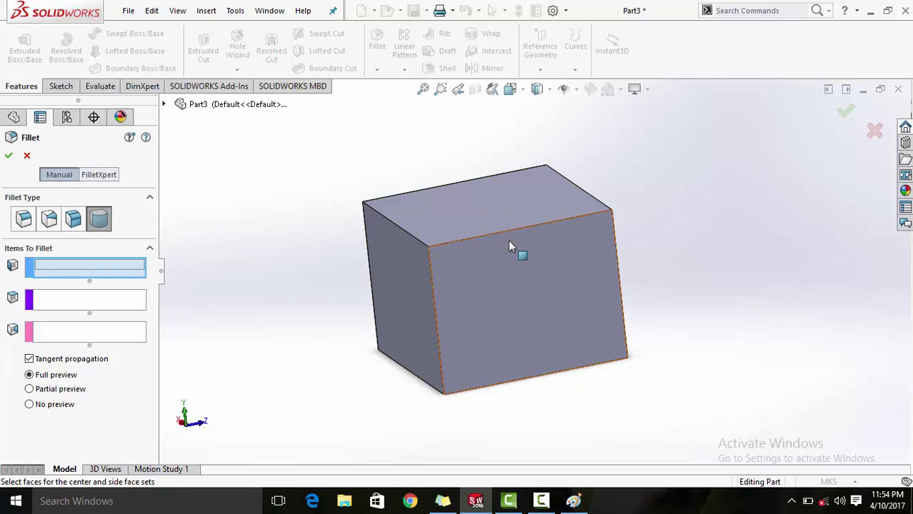
{"action": "left_click", "coordinate": [450, 208]}
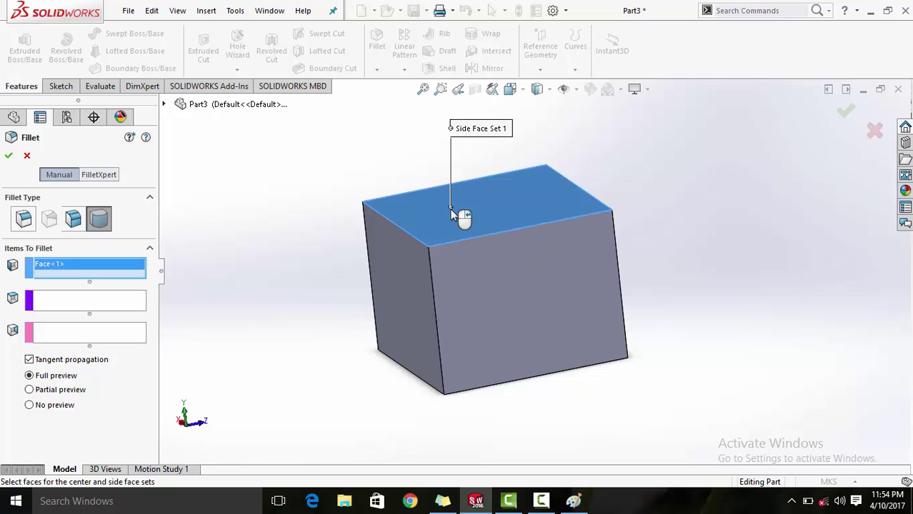
{"action": "middle_click_drag", "start_coordinate": [361, 265], "coordinate": [384, 227]}
{"action": "left_click", "coordinate": [401, 275]}
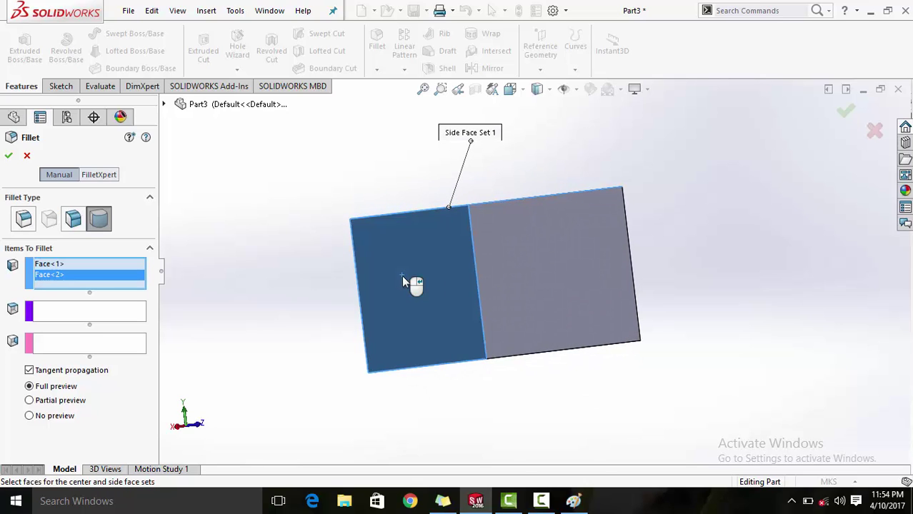
{"action": "middle_click_drag", "start_coordinate": [553, 377], "coordinate": [537, 330]}
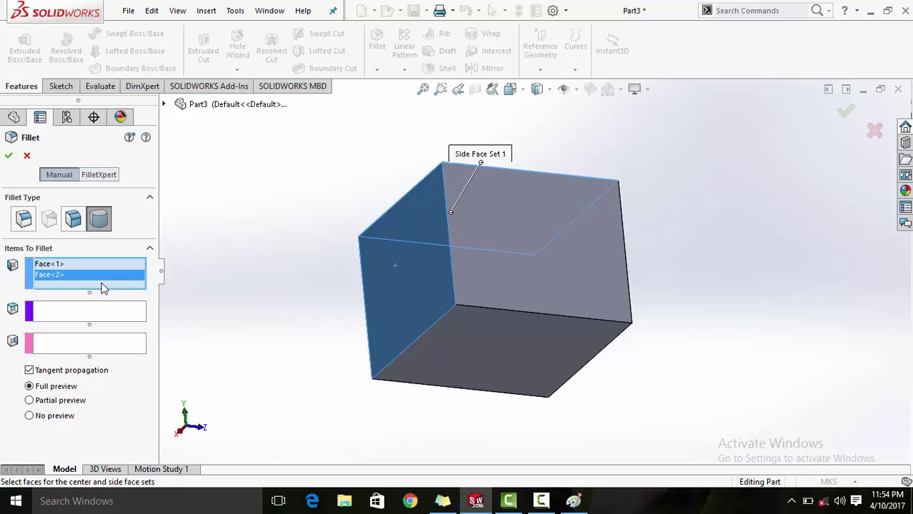
{"action": "key", "text": "Delete"}
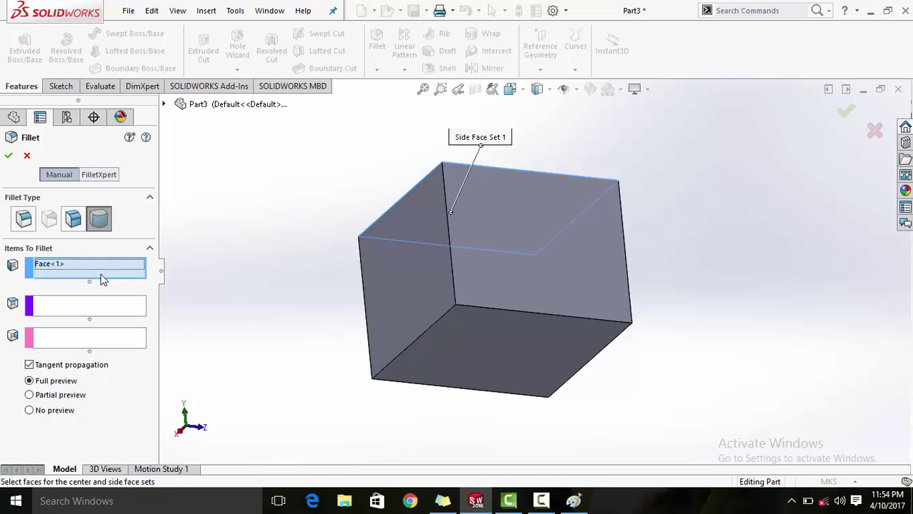
Assign the front face as the center face set and the bottom face as side face set 2, and inspect the full round preview.
{"action": "left_click", "coordinate": [103, 303]}
{"action": "left_click", "coordinate": [414, 267]}
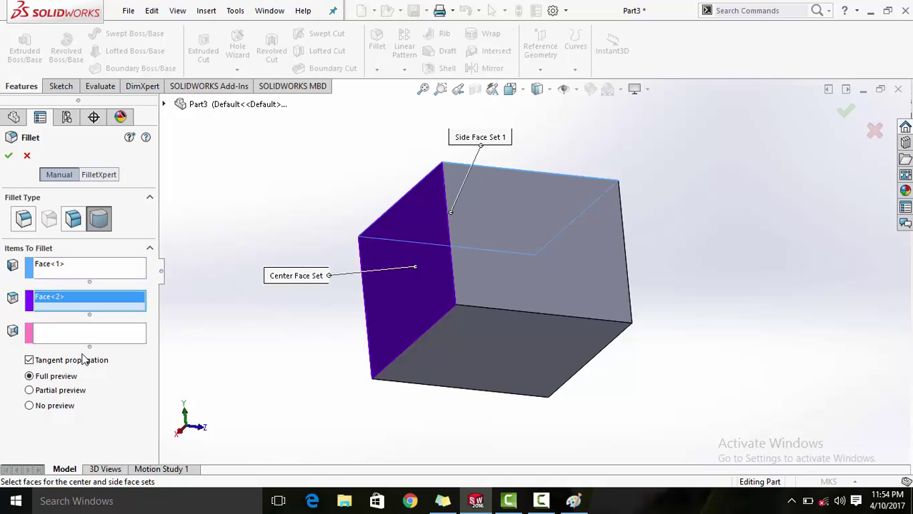
{"action": "left_click", "coordinate": [67, 338]}
{"action": "left_click", "coordinate": [484, 351]}
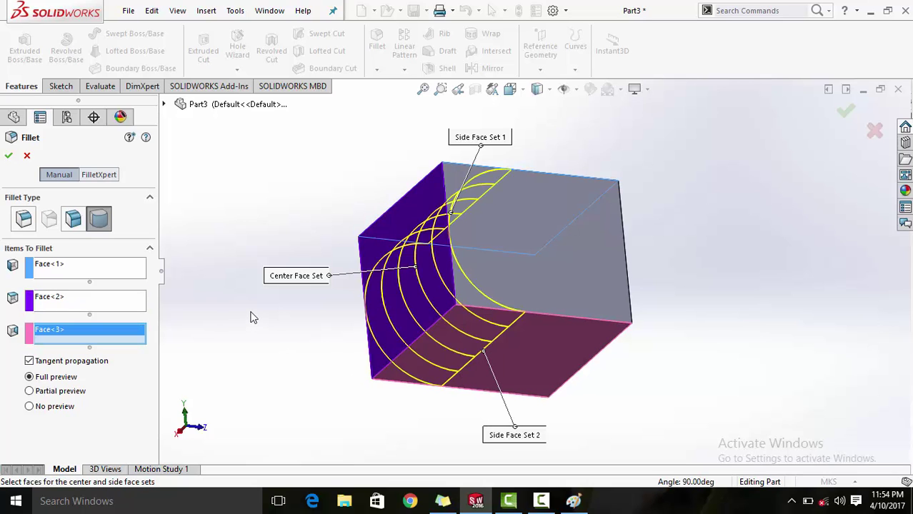
{"action": "middle_click_drag", "start_coordinate": [255, 296], "coordinate": [272, 369]}
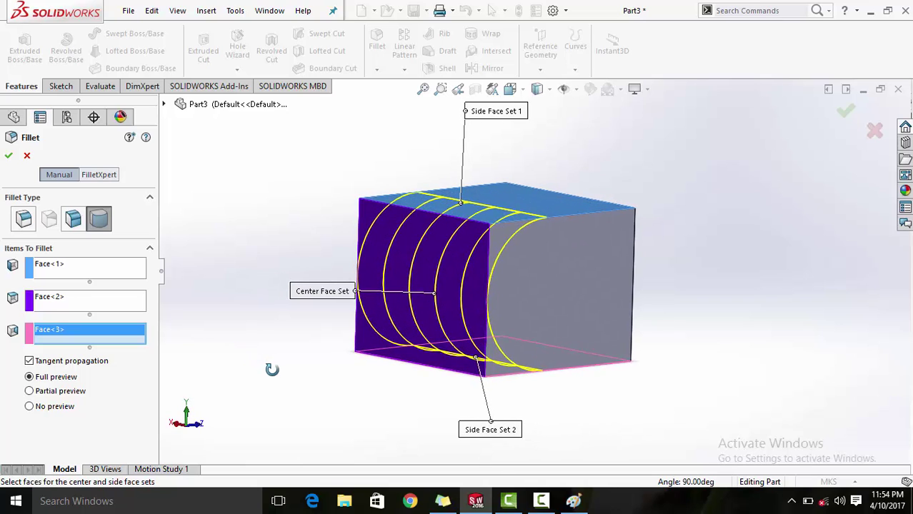
{"action": "middle_click_drag", "start_coordinate": [272, 369], "coordinate": [250, 372]}
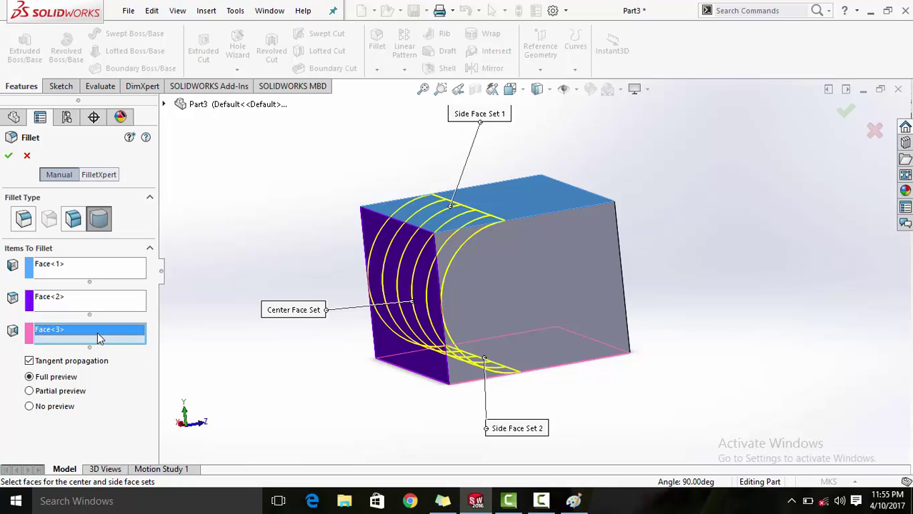
Remove the faces from side face set 2 and the center face set of the full round fillet.
{"action": "key", "text": "Delete"}
{"action": "left_click", "coordinate": [52, 302]}
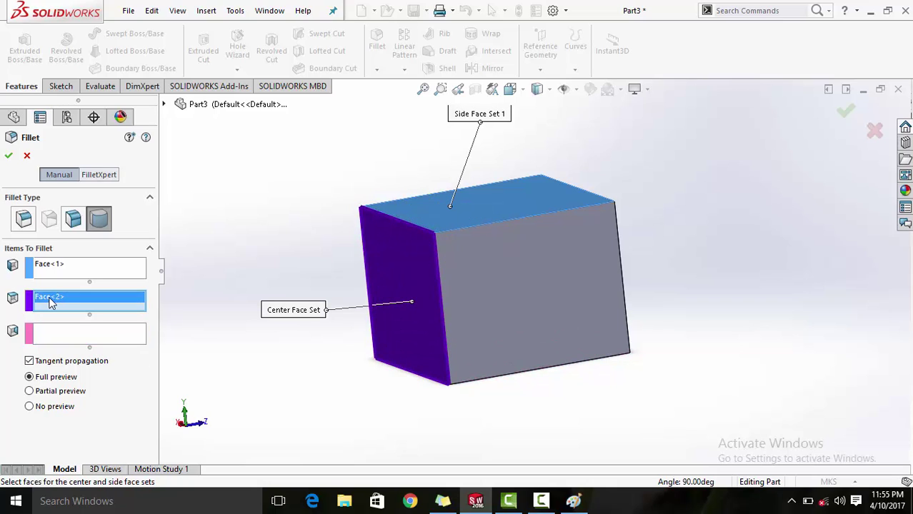
{"action": "key", "text": "Delete"}
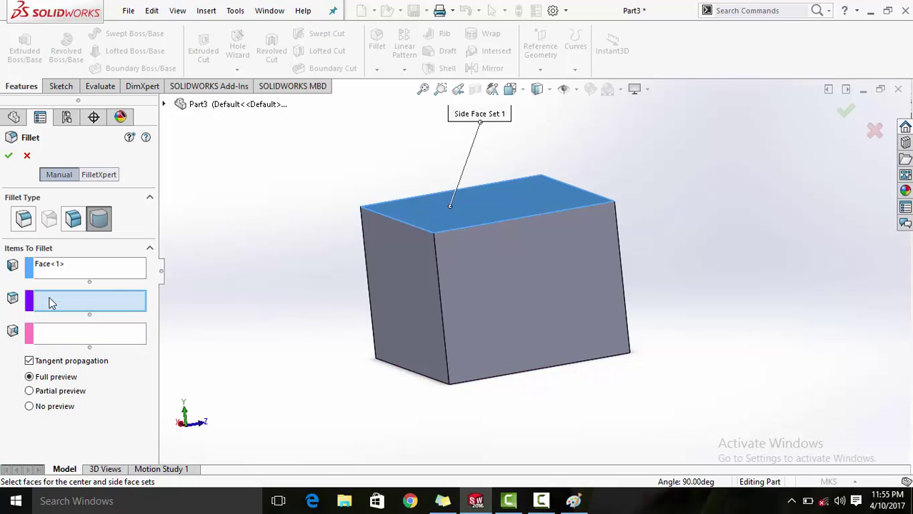
Assign the box's narrow end face as the center face set and the adjacent wide side face as side face set 2.
{"action": "left_click", "coordinate": [392, 275]}
{"action": "left_click", "coordinate": [131, 339]}
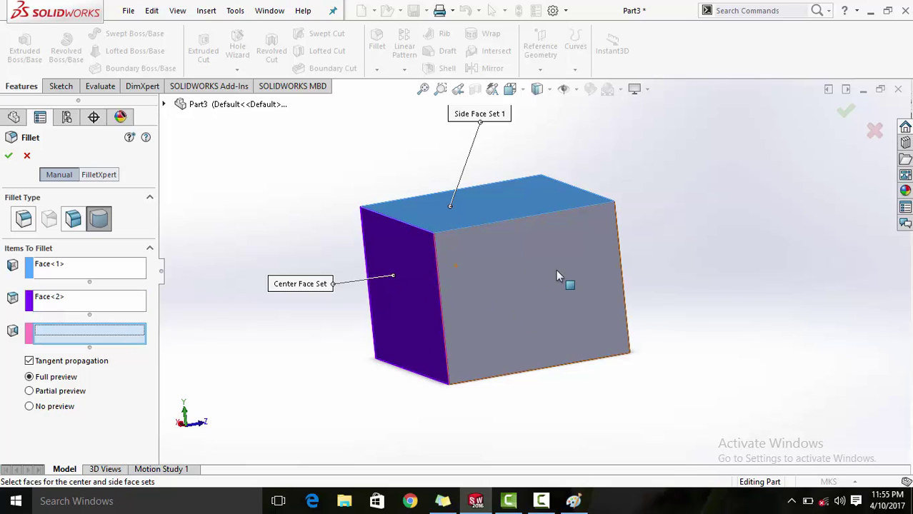
{"action": "left_click", "coordinate": [555, 272]}
{"action": "middle_click_drag", "start_coordinate": [696, 214], "coordinate": [696, 348]}
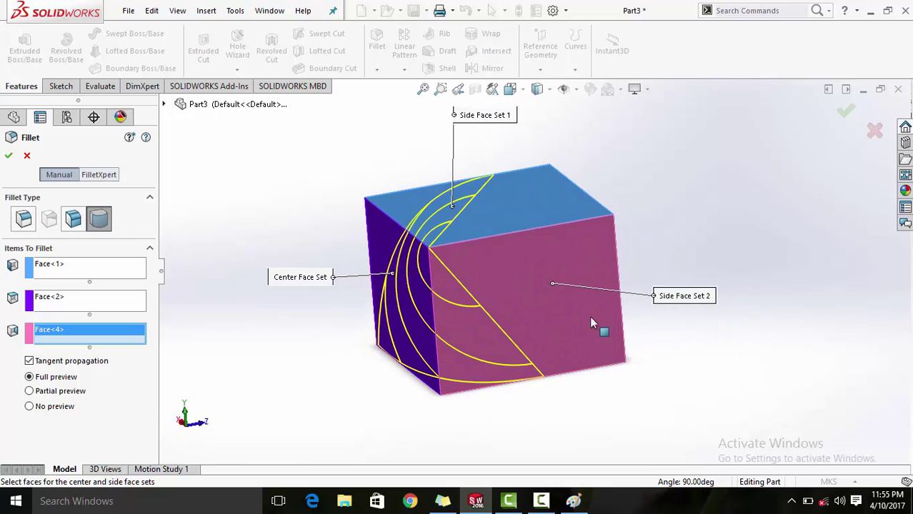
Remove and reselect the top face in side face set 1, and create the full round fillet.
{"action": "left_click", "coordinate": [473, 210]}
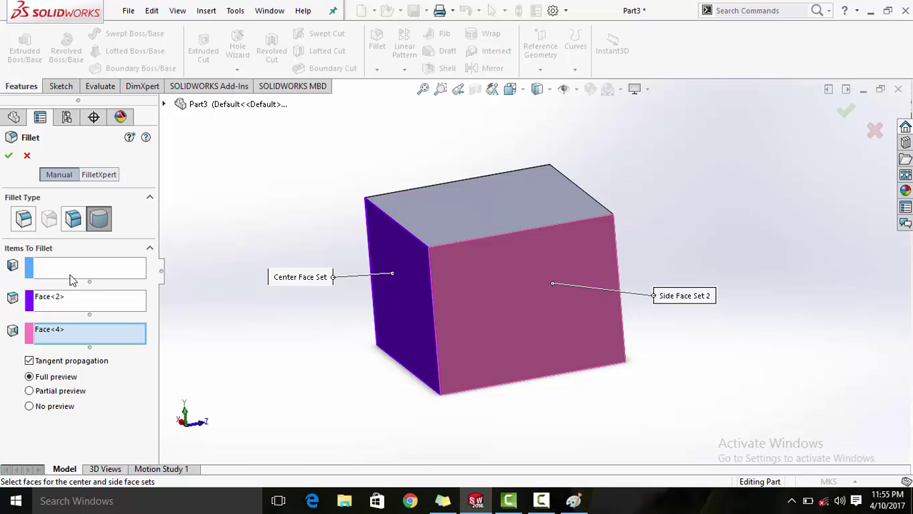
{"action": "left_click", "coordinate": [72, 279]}
{"action": "left_click", "coordinate": [458, 221]}
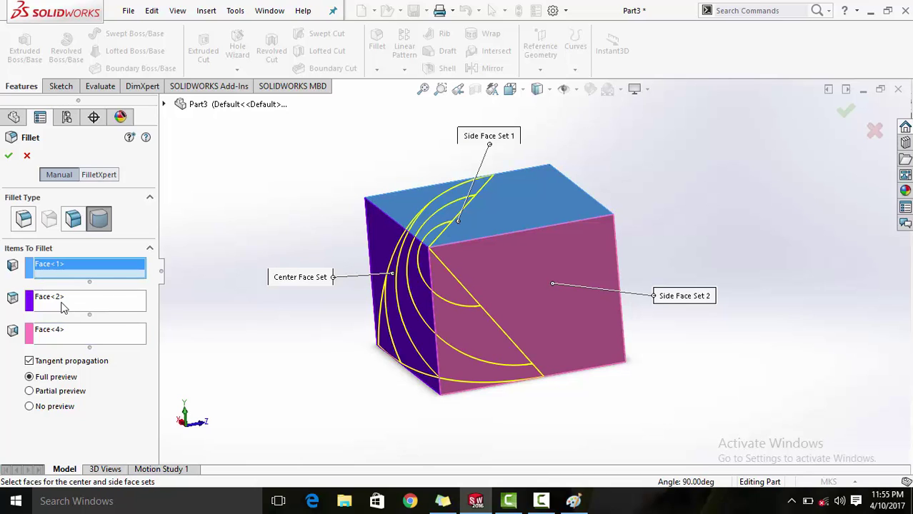
{"action": "left_click", "coordinate": [61, 307]}
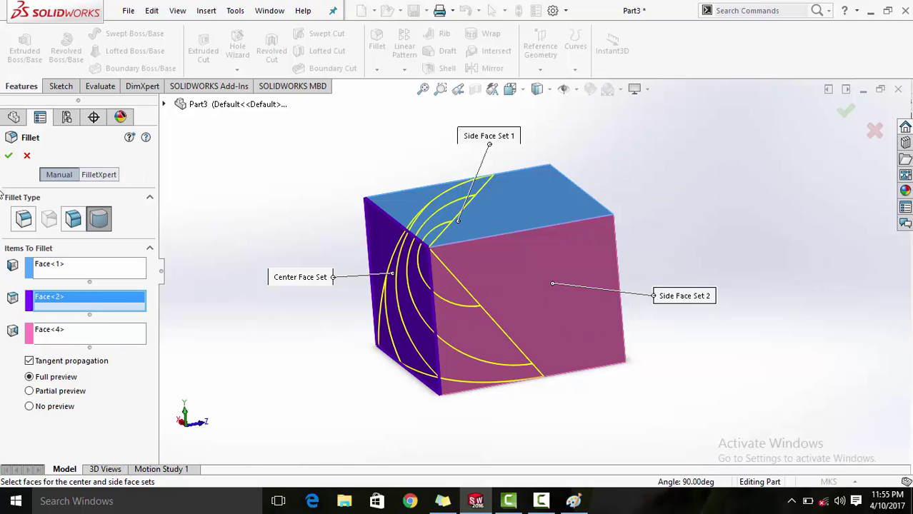
{"action": "left_click", "coordinate": [8, 155]}
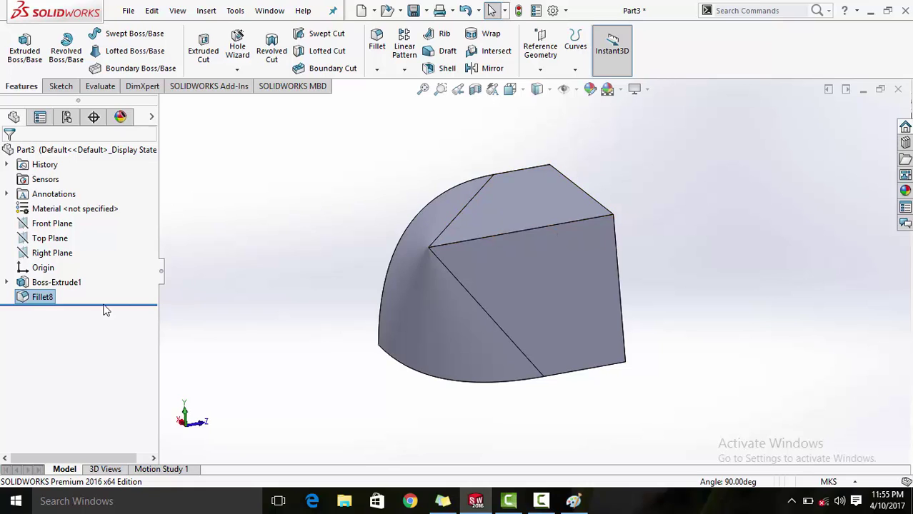
Edit the full round fillet and remove the faces from side face set 2 and the center face set.
{"action": "left_click", "coordinate": [43, 297]}
{"action": "left_click", "coordinate": [54, 258]}
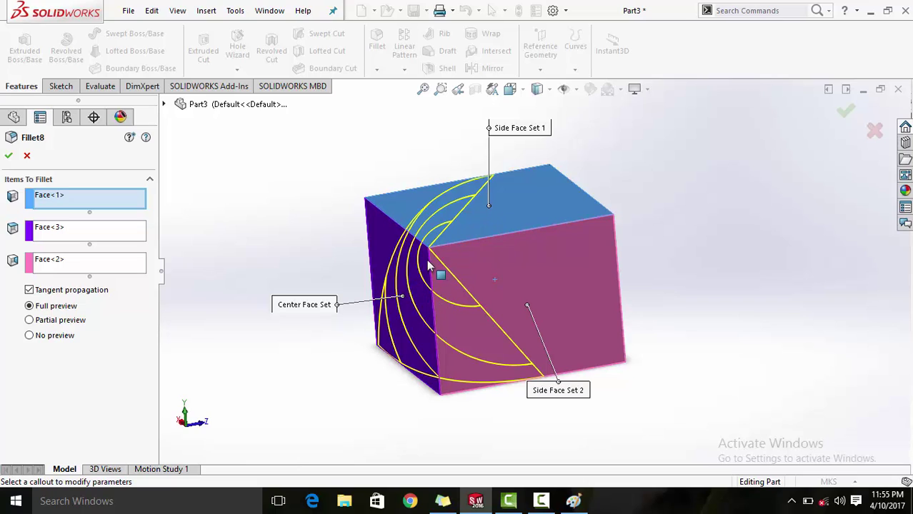
{"action": "left_click", "coordinate": [75, 263]}
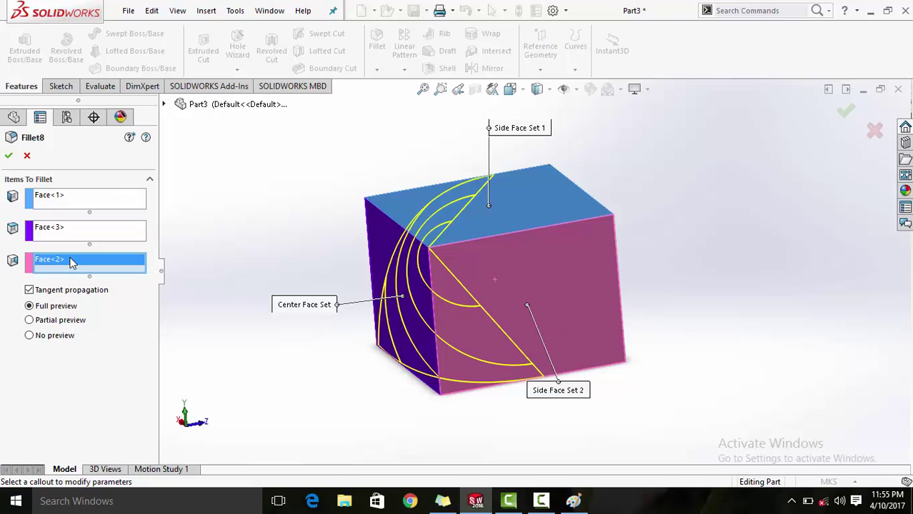
{"action": "key", "text": "Delete"}
{"action": "left_click", "coordinate": [57, 232]}
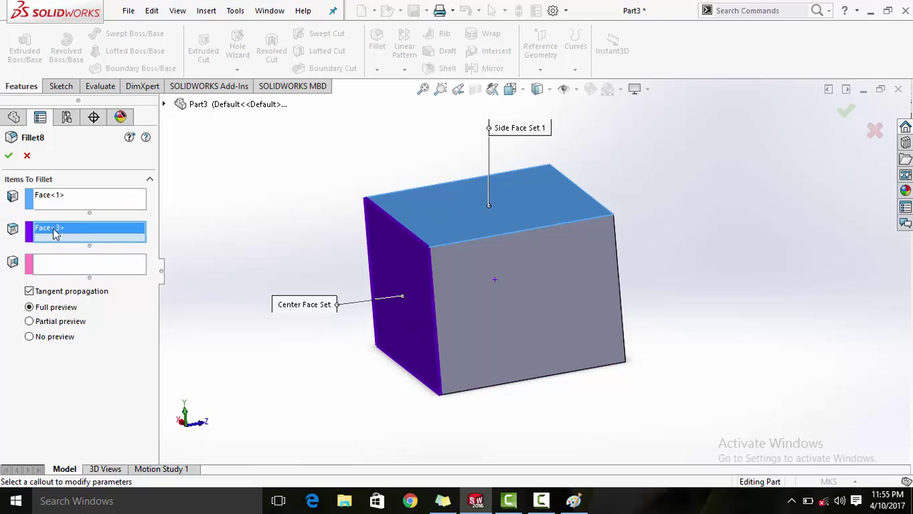
{"action": "key", "text": "Delete"}
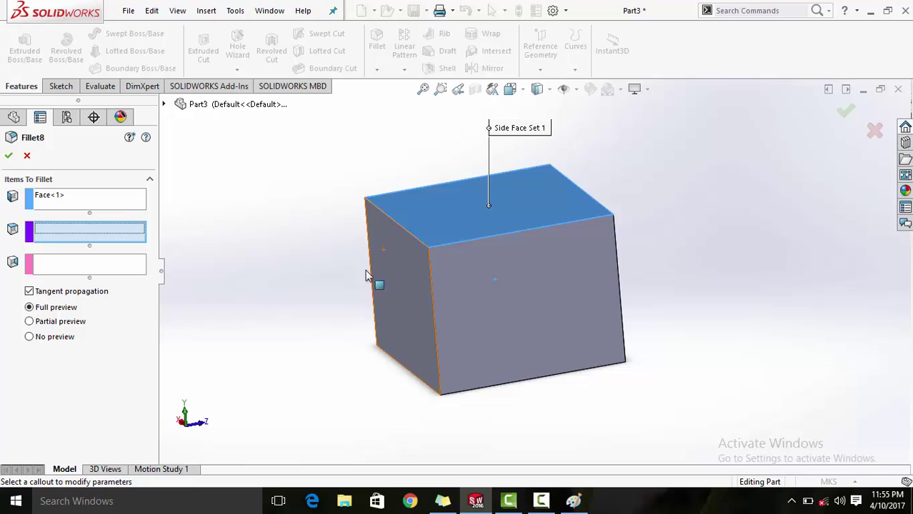
Assign the wide side face as the center face set and the narrow end face as side face set 2, and accept the fillet.
{"action": "left_click", "coordinate": [487, 293]}
{"action": "left_click", "coordinate": [89, 274]}
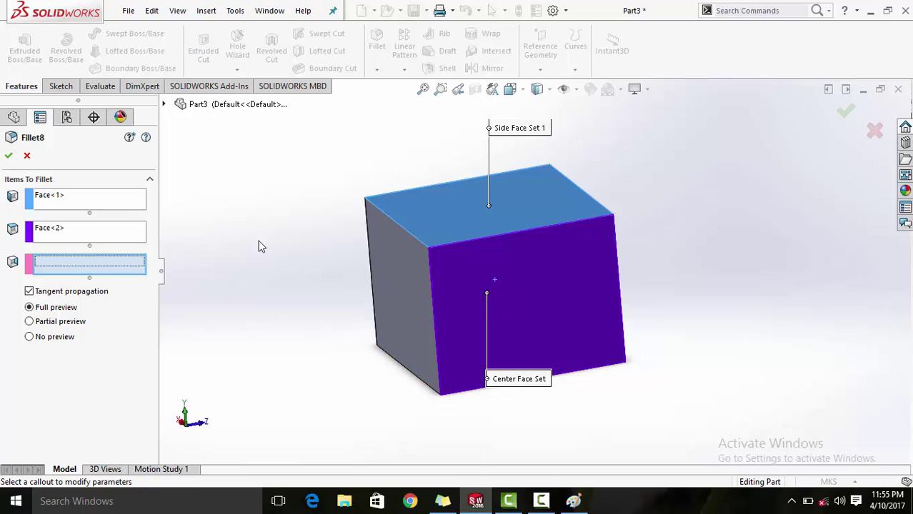
{"action": "left_click", "coordinate": [414, 283]}
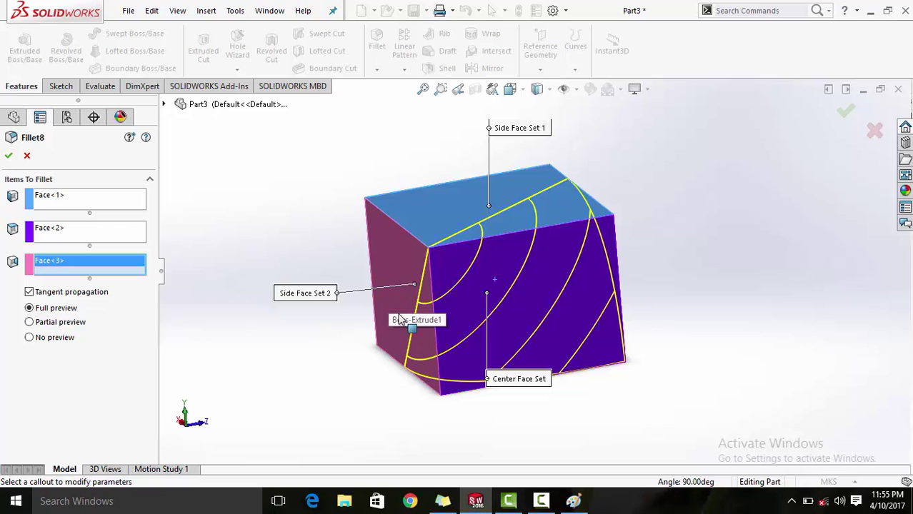
{"action": "left_click", "coordinate": [8, 155]}
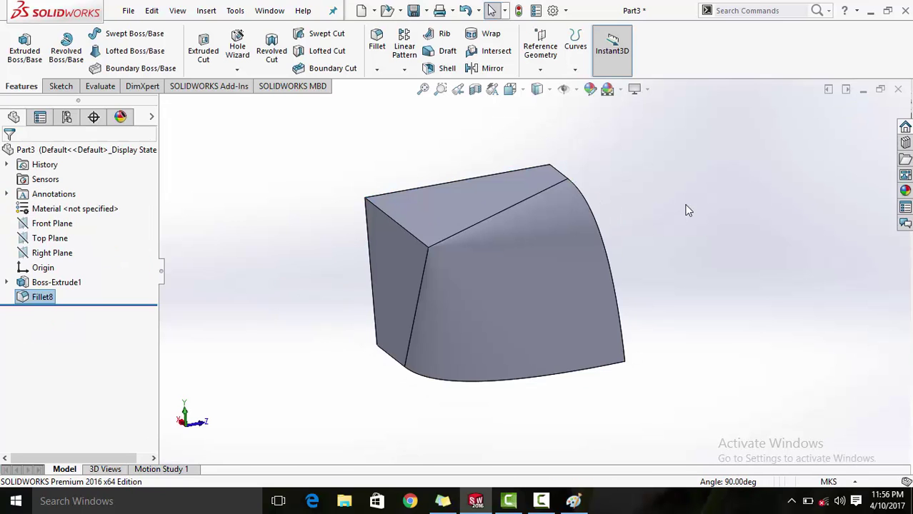
Inspect the rounded box from several angles and delete its full round fillet feature.
{"action": "middle_click_drag", "start_coordinate": [685, 207], "coordinate": [704, 186]}
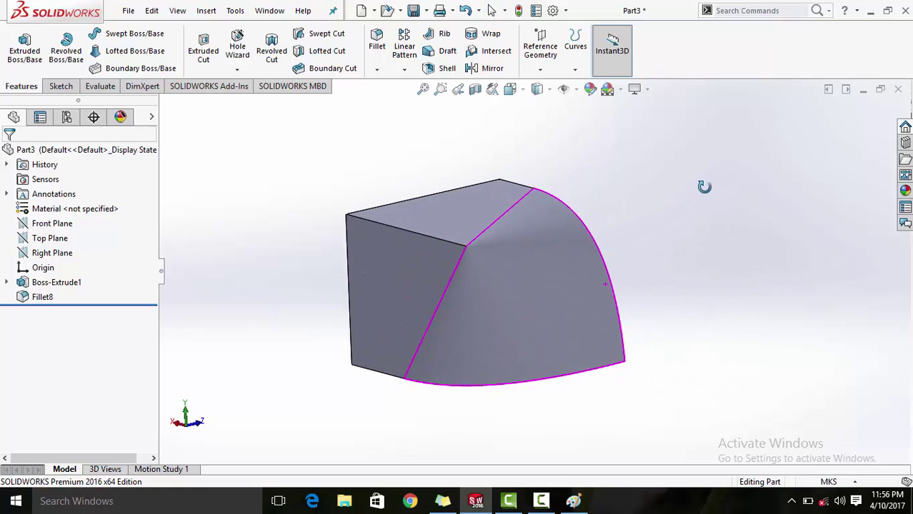
{"action": "key", "text": "Escape"}
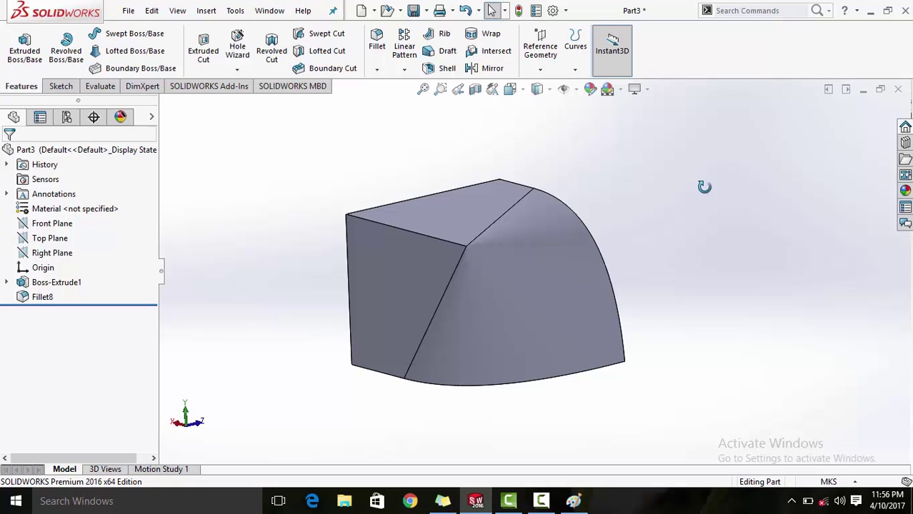
{"action": "middle_click_drag", "start_coordinate": [704, 186], "coordinate": [684, 179]}
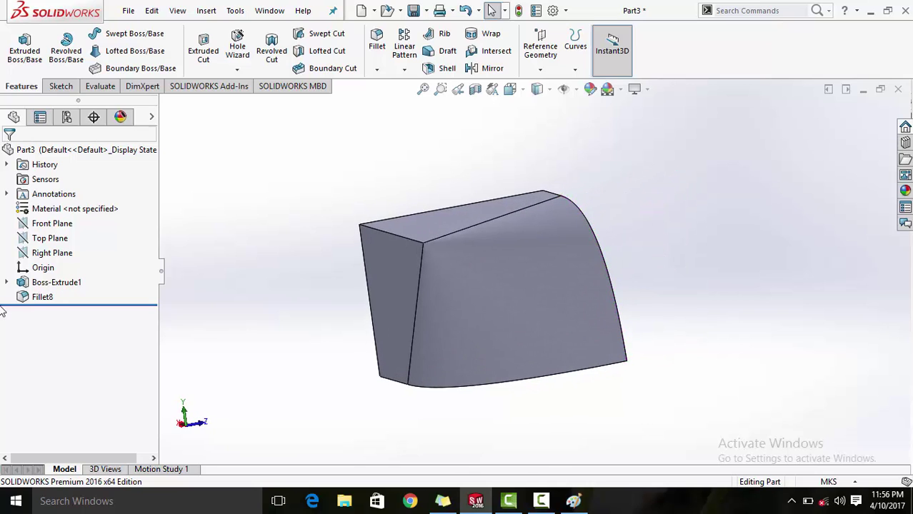
{"action": "left_click", "coordinate": [40, 298]}
{"action": "key", "text": "Delete"}
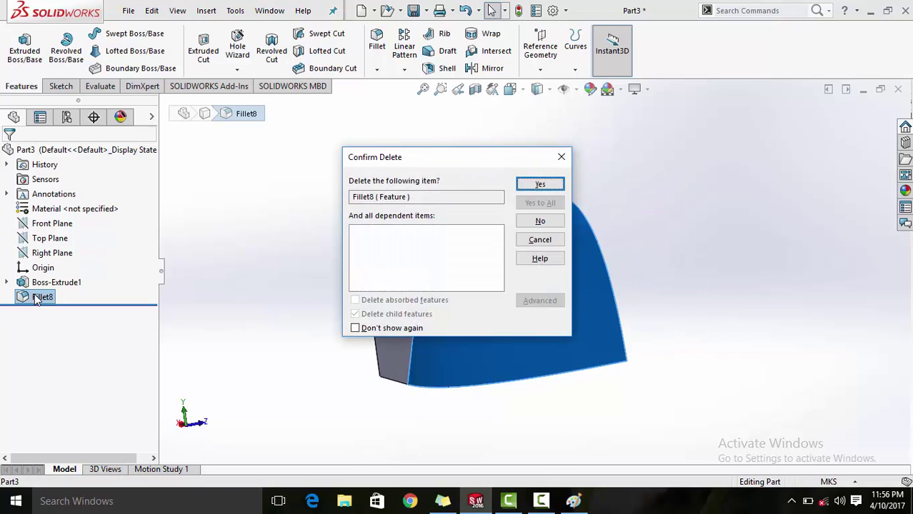
{"action": "key", "text": "Return"}
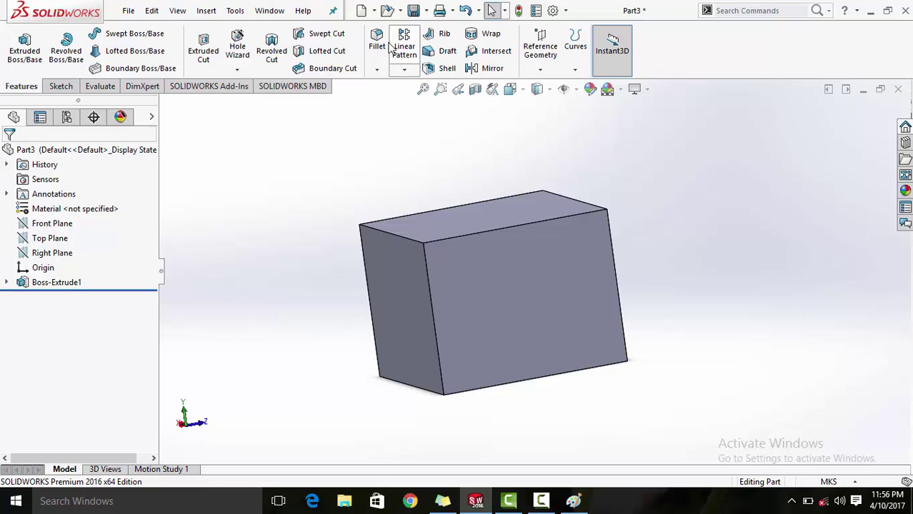